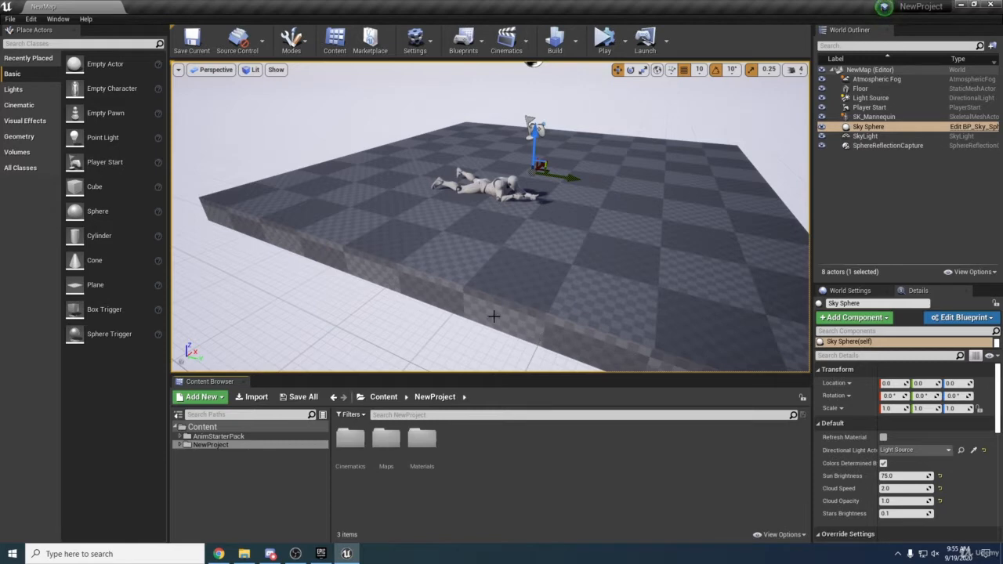
Add the Starter Content pack to the project and close the content dialog.
left_click(297, 476)
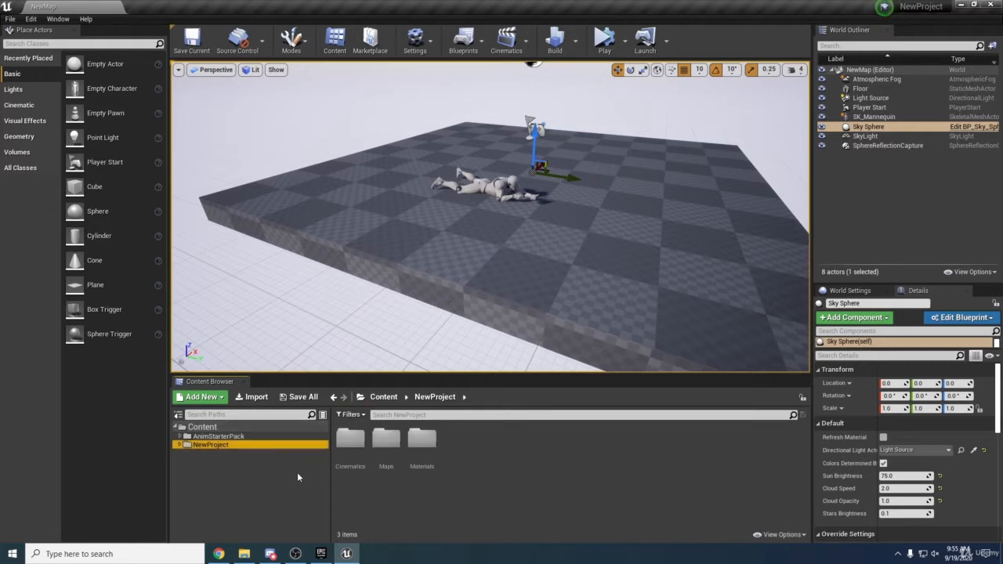
left_click(413, 498)
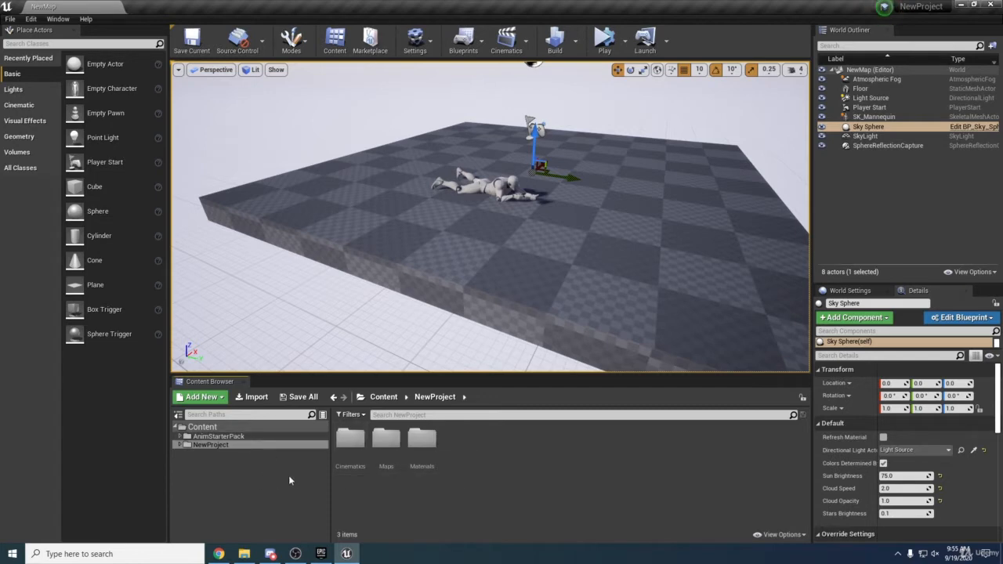
left_click(230, 445)
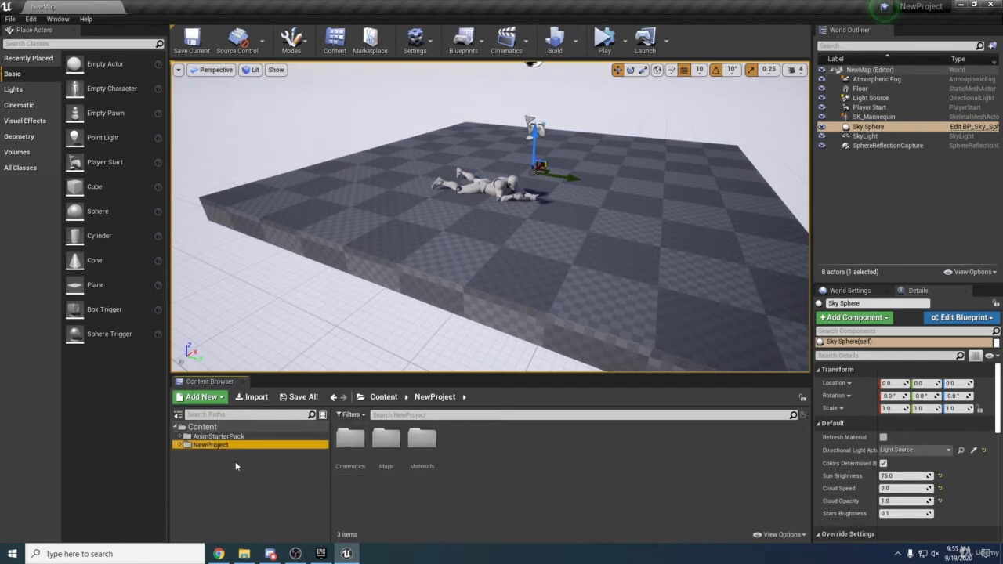
left_click(219, 400)
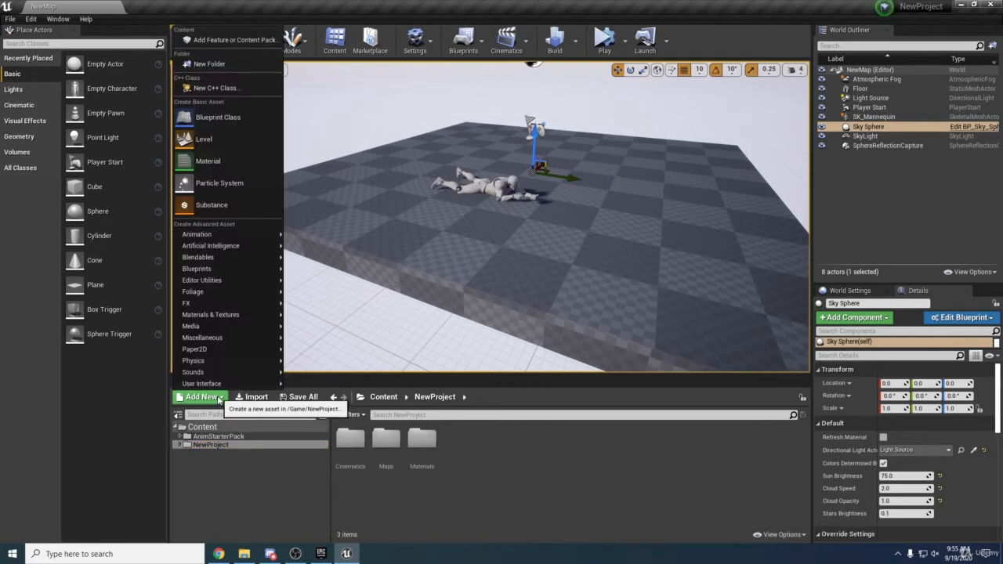
left_click(239, 42)
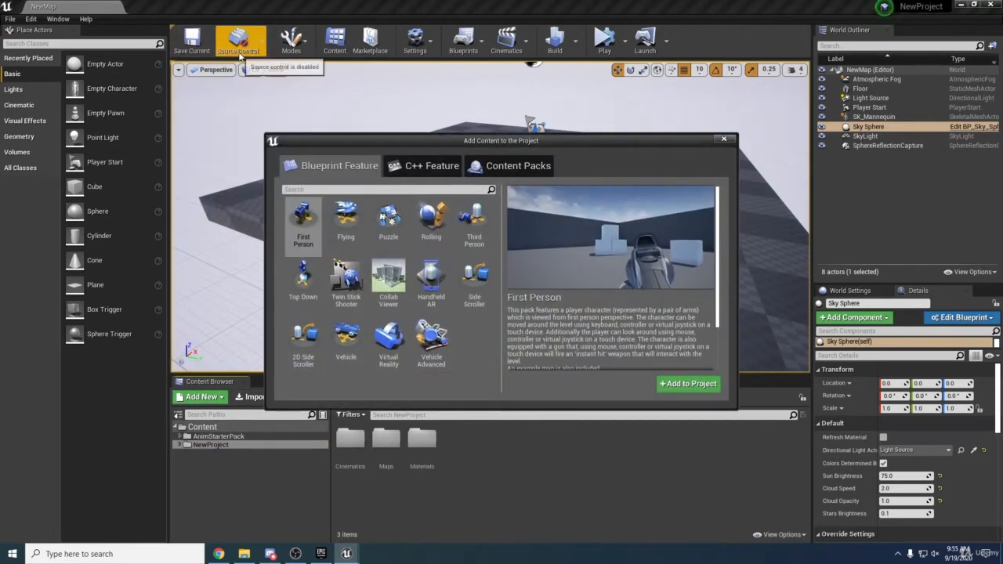
left_click(495, 173)
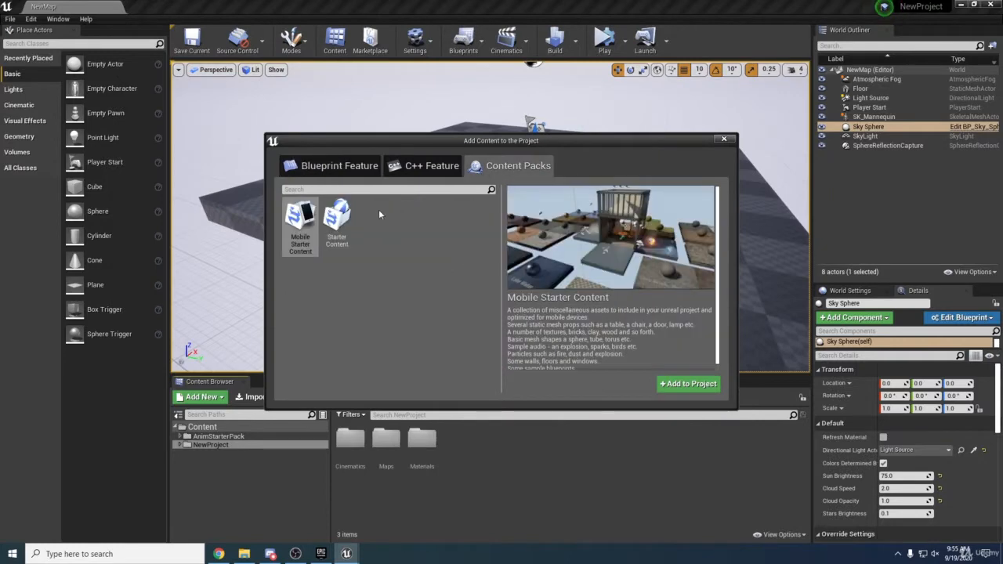
left_click(335, 228)
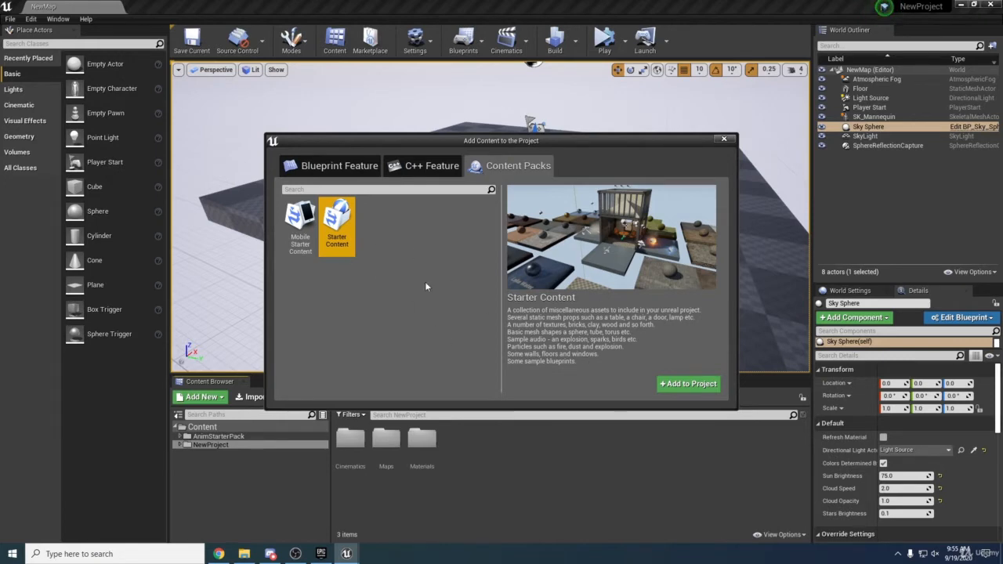
left_click(687, 384)
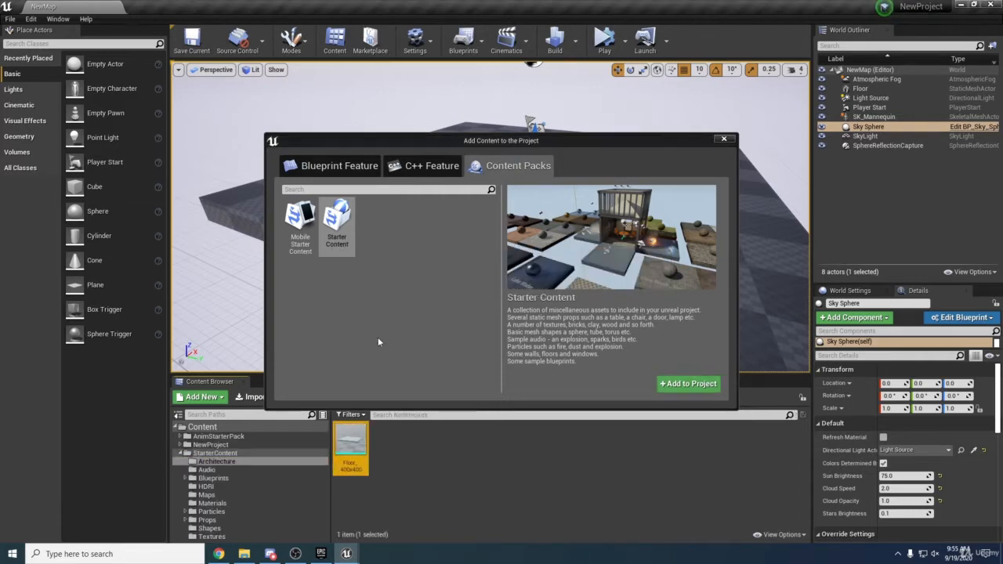
left_click(724, 140)
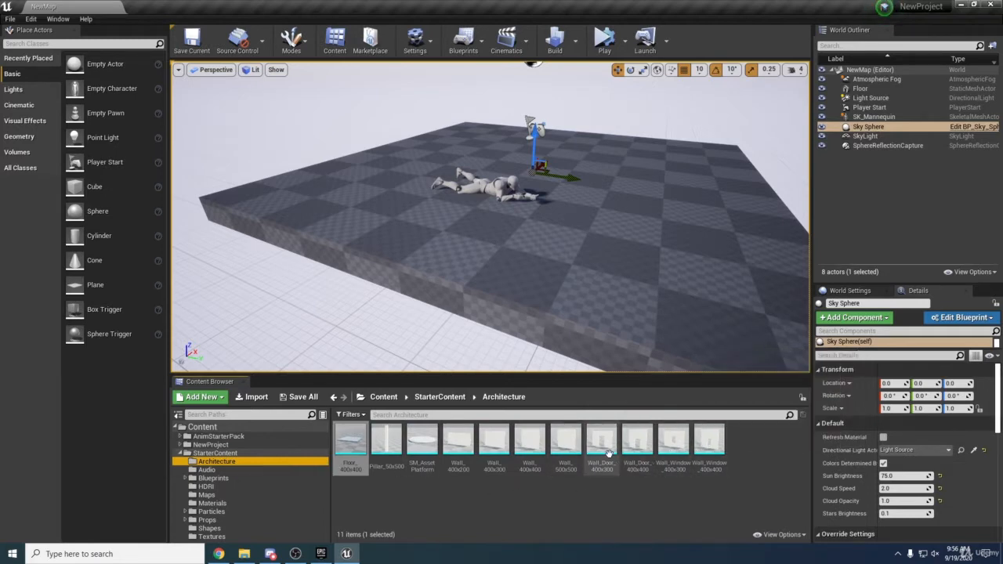
Set the Z location of the Floor mesh to 0.
mouse_move(507, 269)
right_mouse_down()
mouse_move(541, 269)
mouse_move(511, 262)
mouse_move(539, 258)
mouse_move(502, 265)
right_mouse_up()
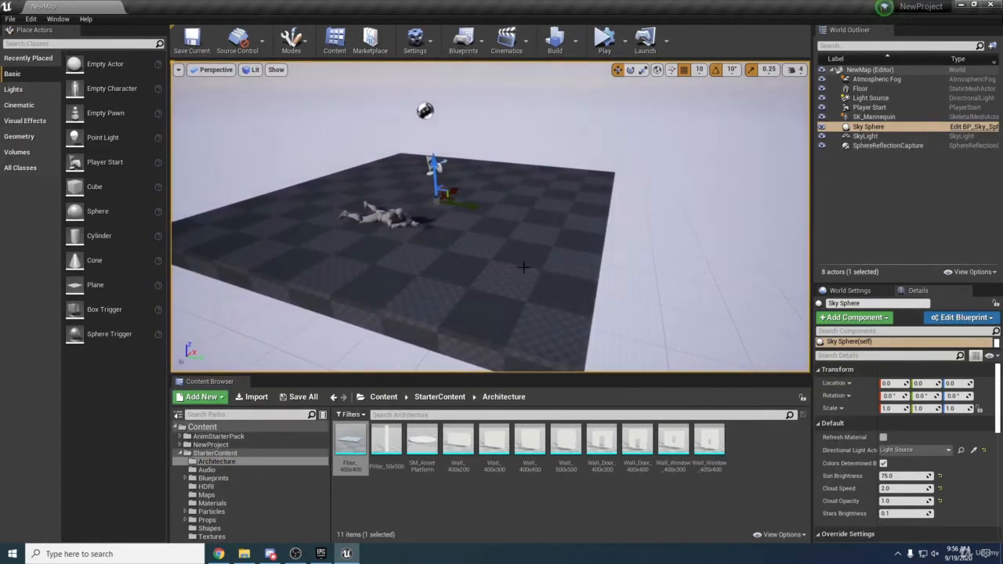
left_click(522, 268)
right_click_drag(603, 245, 625, 246)
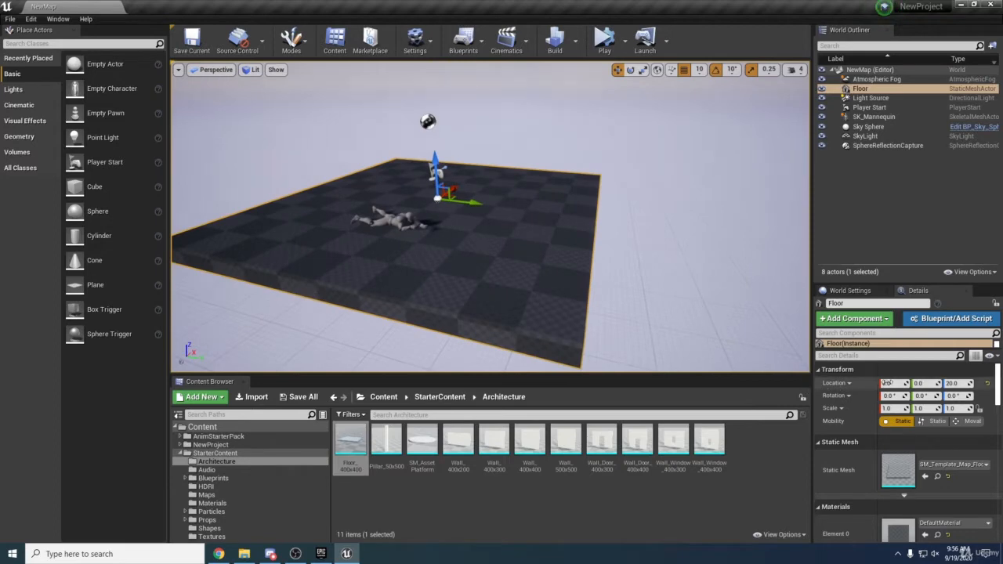
scroll(909, 411, "down", 4)
scroll(901, 427, "up", 4)
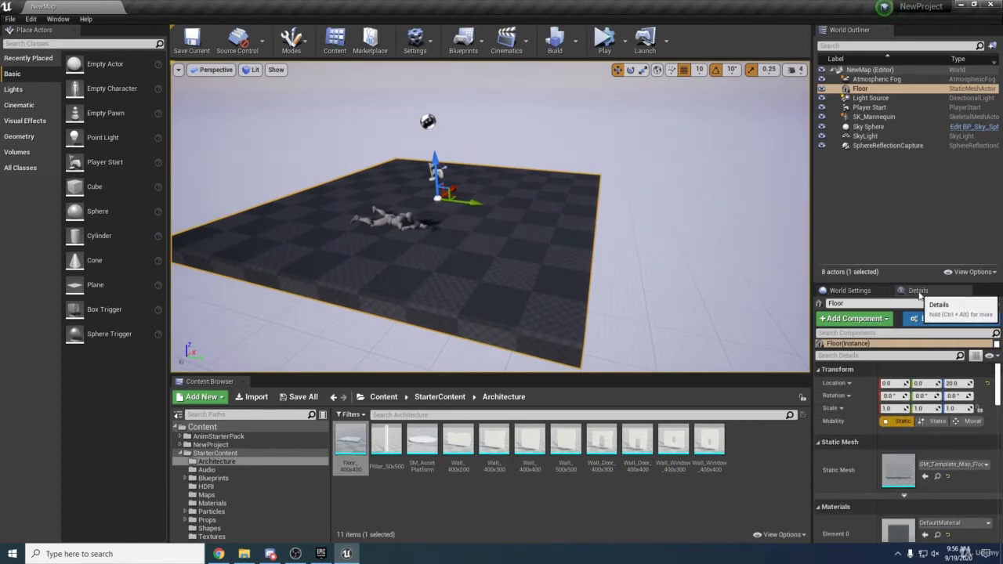
scroll(878, 410, "down", 3)
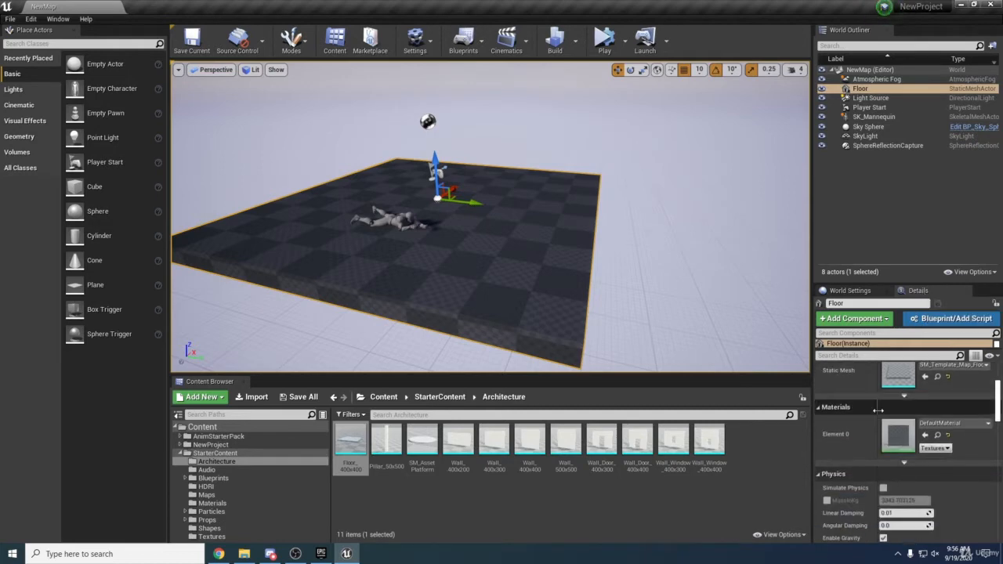
scroll(882, 427, "up", 4)
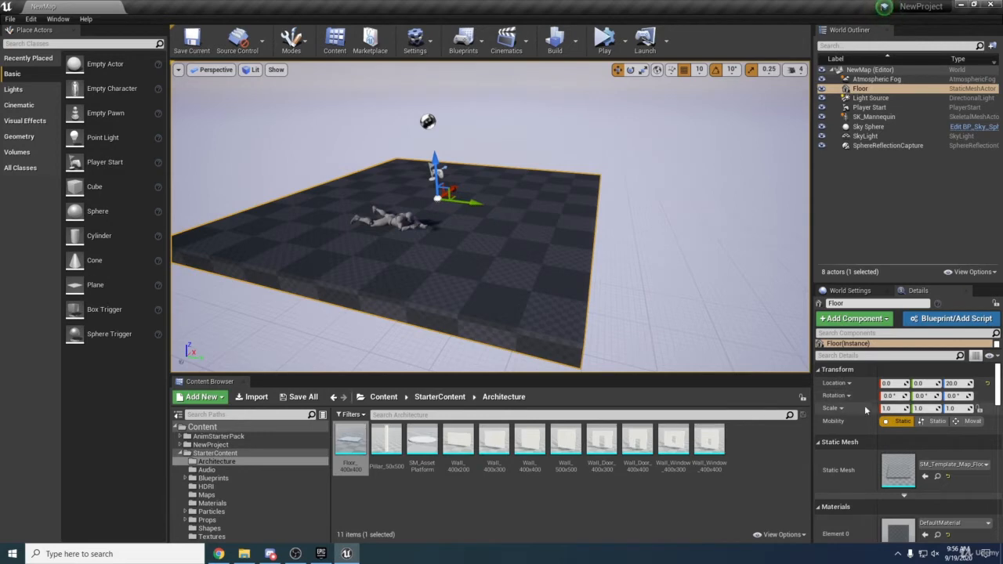
left_click(959, 383)
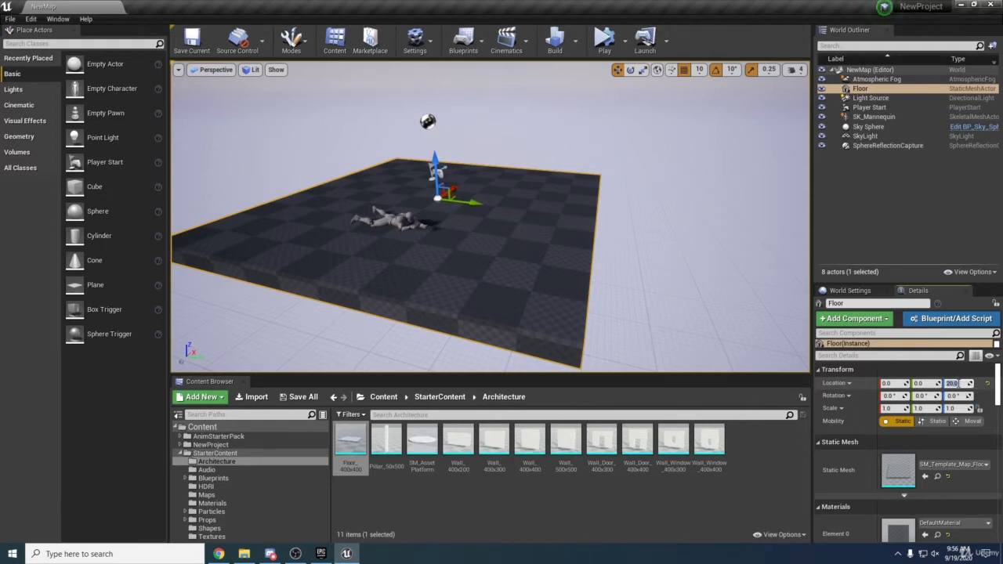
key("Return")
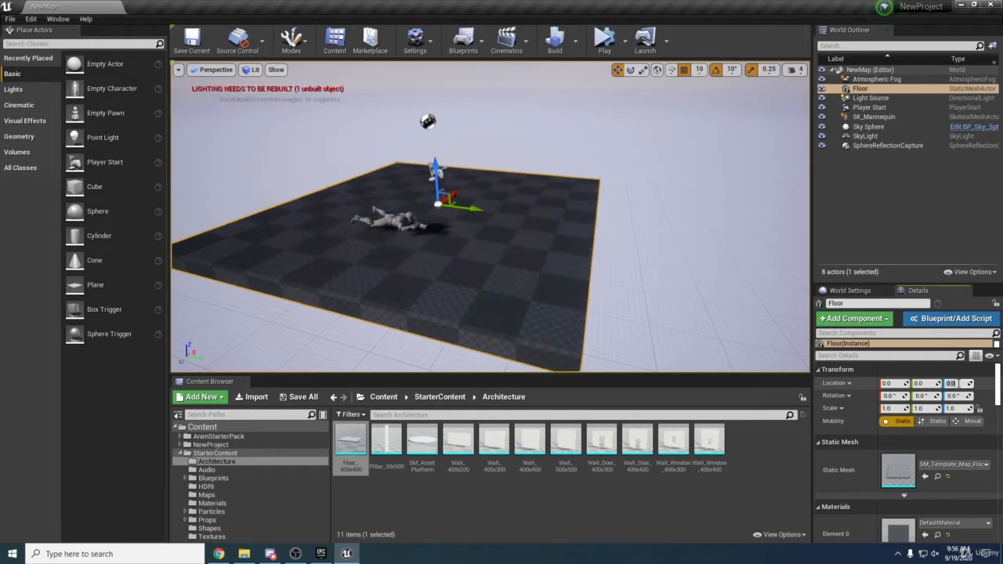
Snap the SK_Mannequin actor down onto the lowered floor.
right_click_drag(475, 304, 437, 270)
key("w")
key("w")
key("s")
key("w")
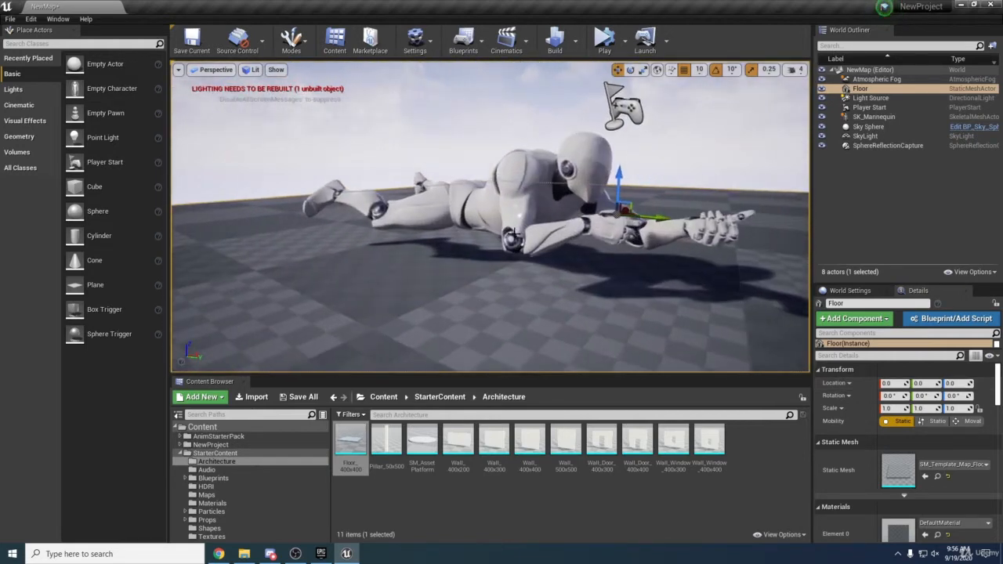
left_click(513, 230)
key("s")
right_click_drag(513, 230, 512, 217)
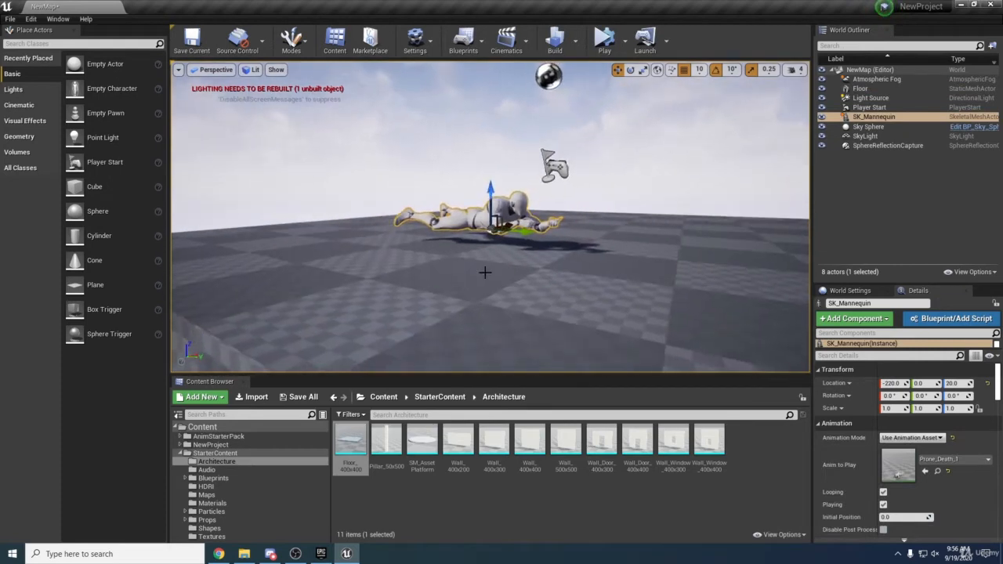
right_click_drag(485, 280, 476, 301)
key("w")
key("s")
key("w")
key("s")
key("w")
key("s")
key("w")
scroll(476, 293, "down", 4)
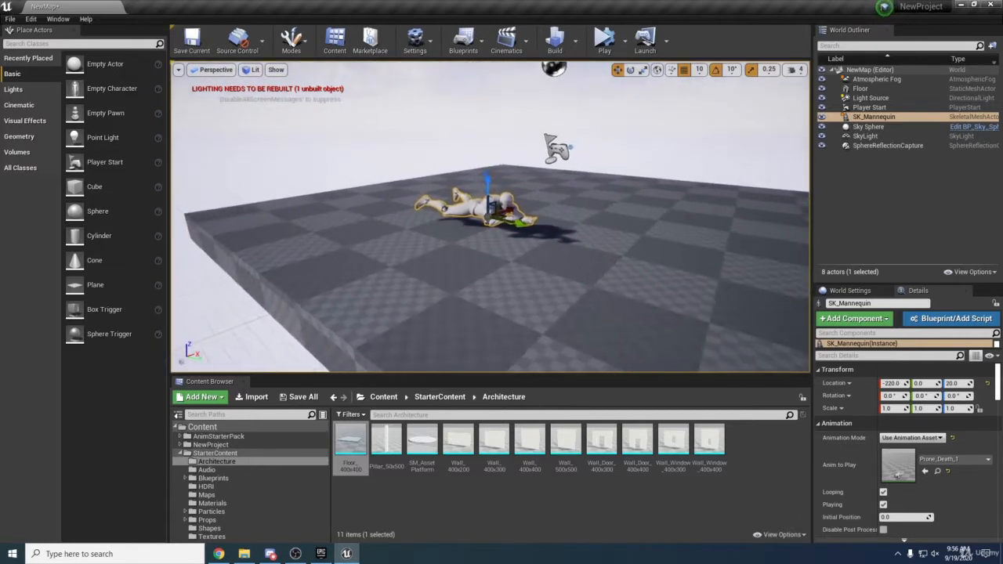
scroll(476, 293, "up", 5)
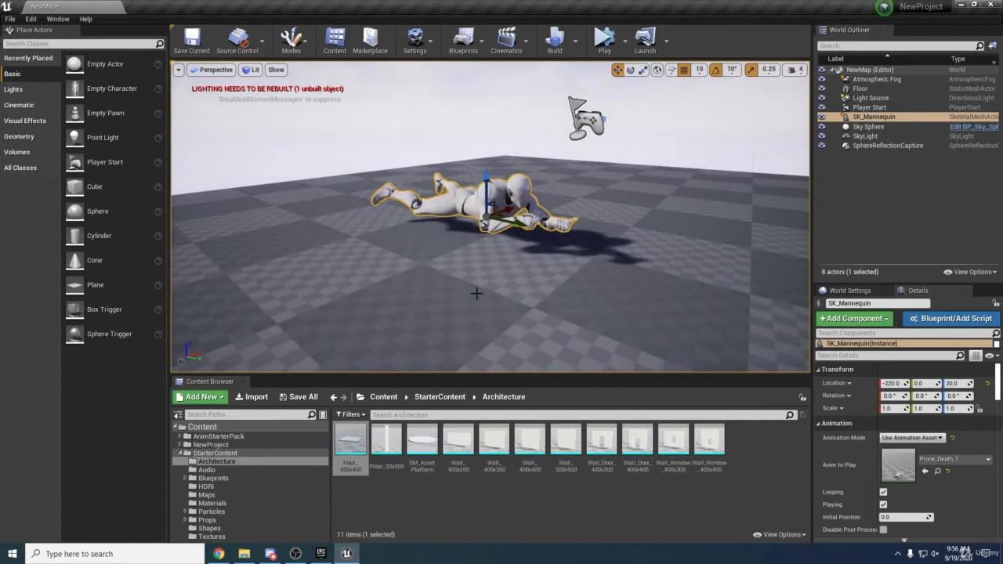
key("End")
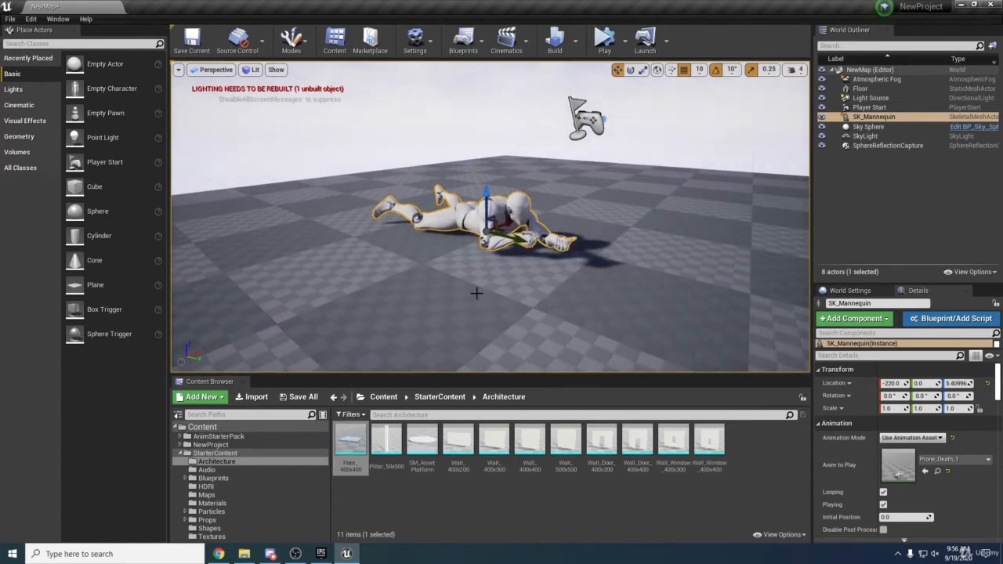
Examine up close how the mannequin's limbs and torso meet the floor surface.
mouse_move(477, 293)
right_mouse_down()
mouse_move(478, 307)
mouse_move(465, 294)
mouse_move(478, 286)
right_mouse_up()
key("w")
key("s")
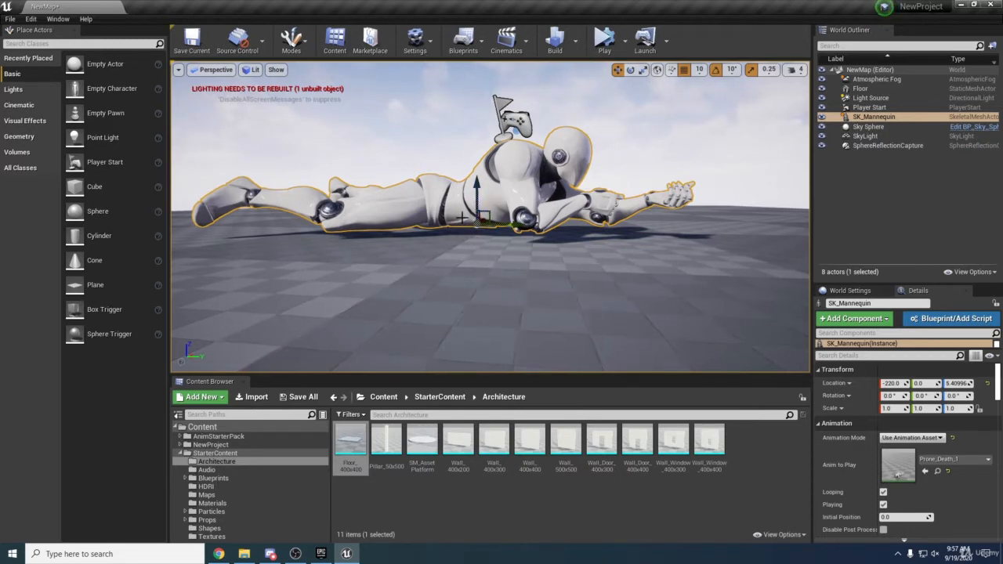
right_click_drag(486, 223, 482, 247)
key("s")
key("w")
key("s")
key("w")
key("s")
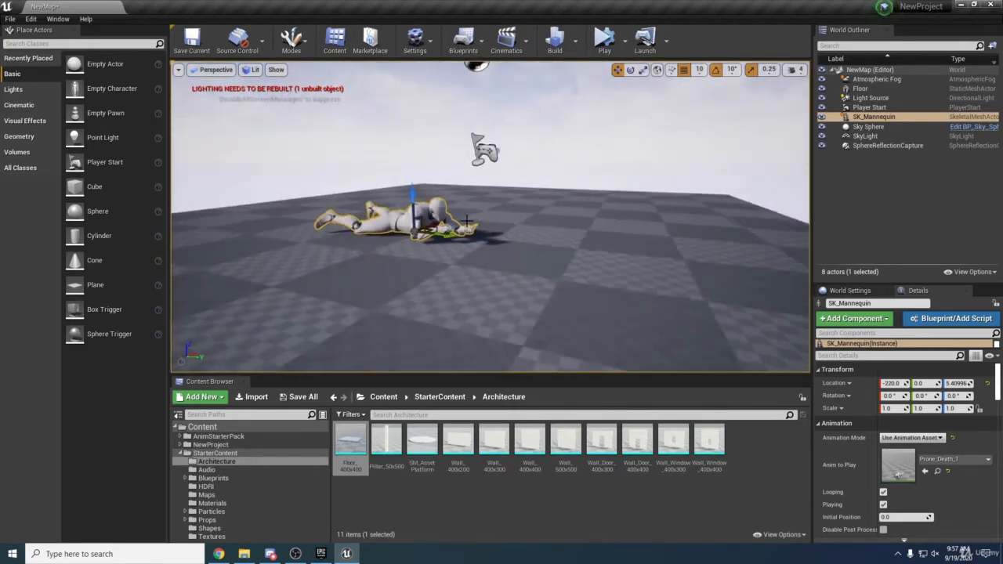
Raise the mannequin above the floor and snap it back down onto the surface.
left_click_drag(416, 193, 411, 111)
key("w")
right_click_drag(417, 216, 457, 196)
key("s")
key("End")
key("w")
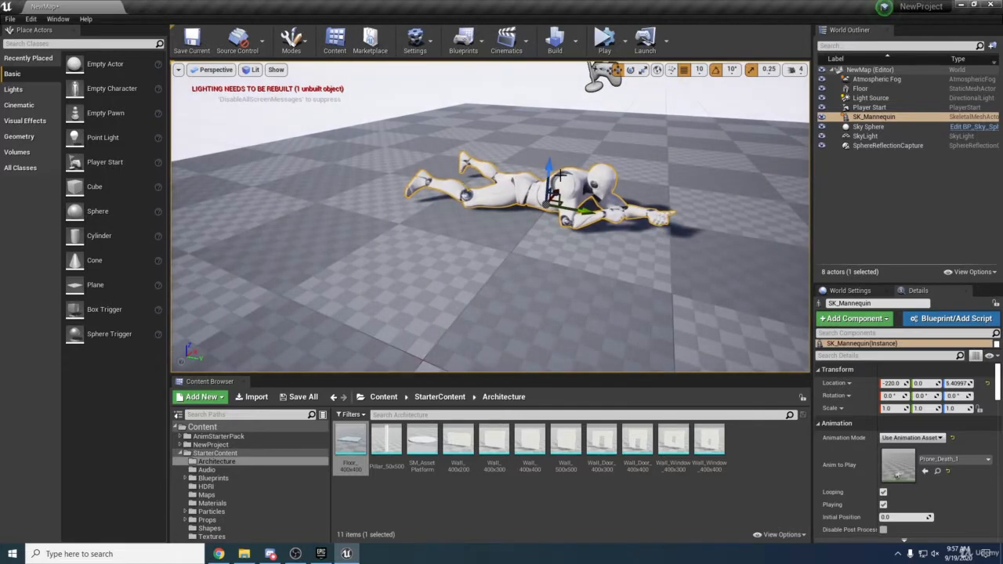
Inspect the mannequin's resting position on the floor from different distances and angles.
right_click_drag(569, 184, 578, 147)
key("w")
key("s")
key("w")
key("s")
key("w")
key("s")
key("w")
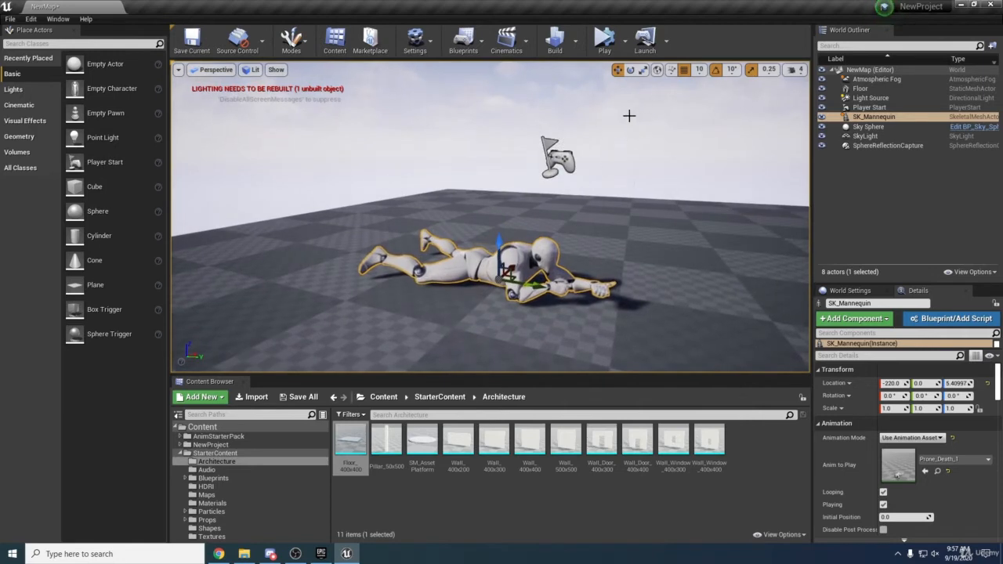
Set the position grid snap size to 50 and try to raise the mannequin slightly.
left_click(699, 69)
left_click(706, 124)
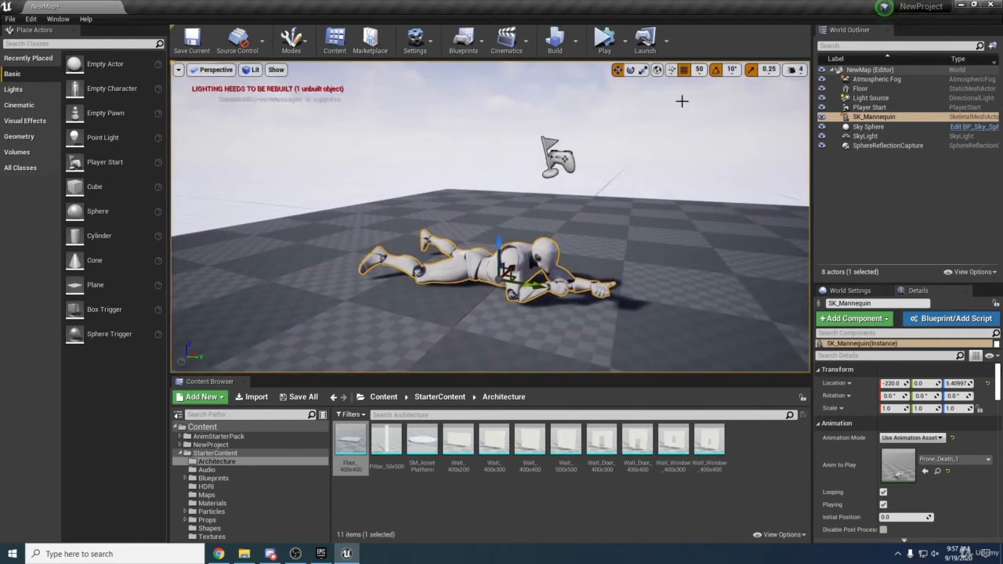
left_click_drag(502, 243, 506, 219)
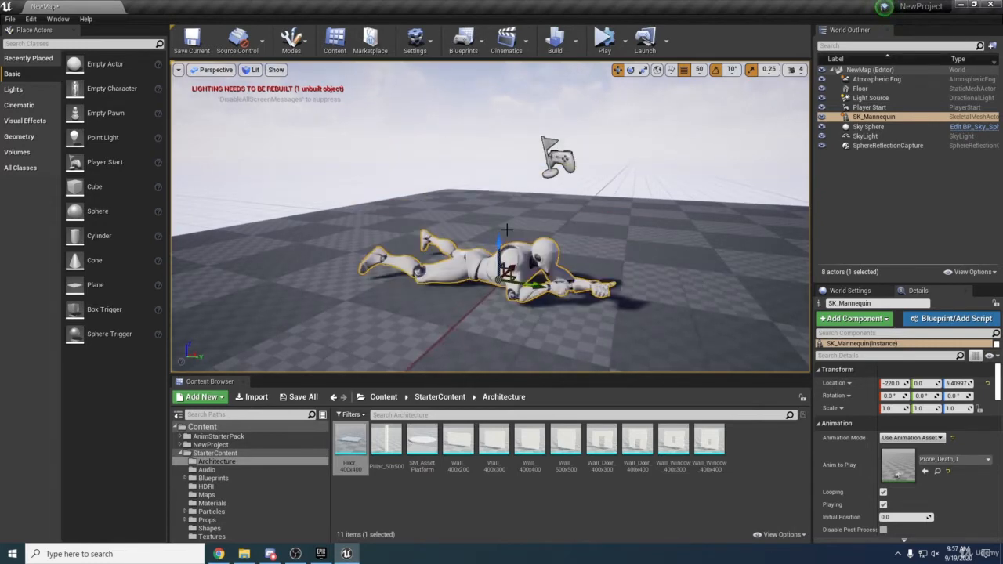
Raise the mannequin to a Z location of about 83 with grid snapping disabled, and undo the move with snapping enabled again.
left_click(683, 70)
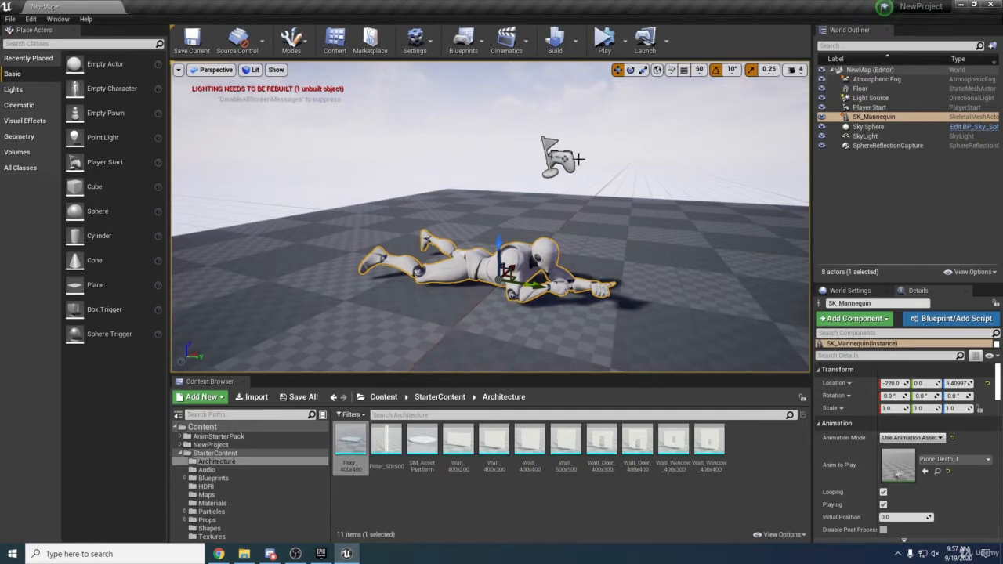
left_click_drag(498, 246, 530, 157)
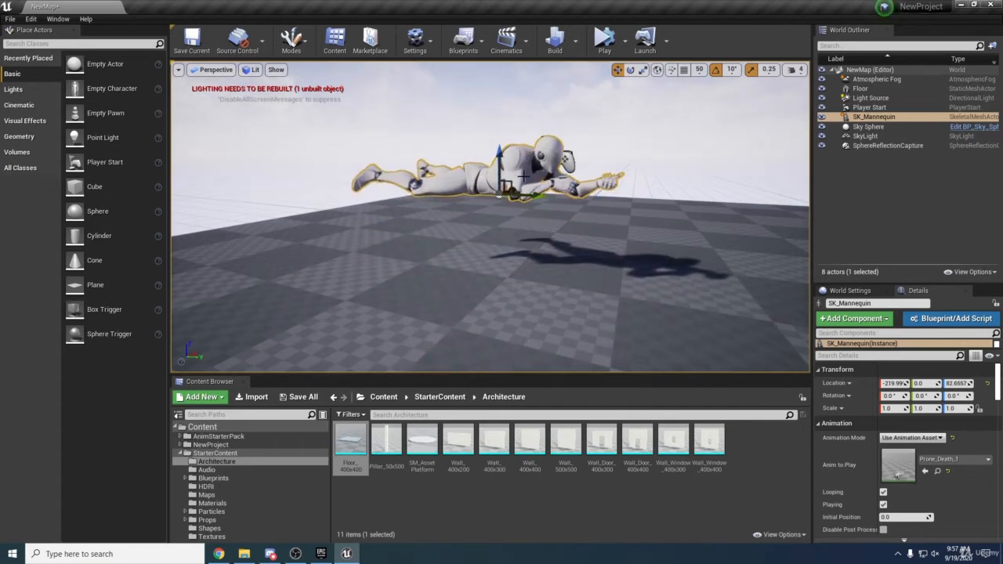
key("ctrl+z")
mouse_move(523, 177)
right_mouse_down()
mouse_move(526, 235)
mouse_move(517, 188)
right_mouse_up()
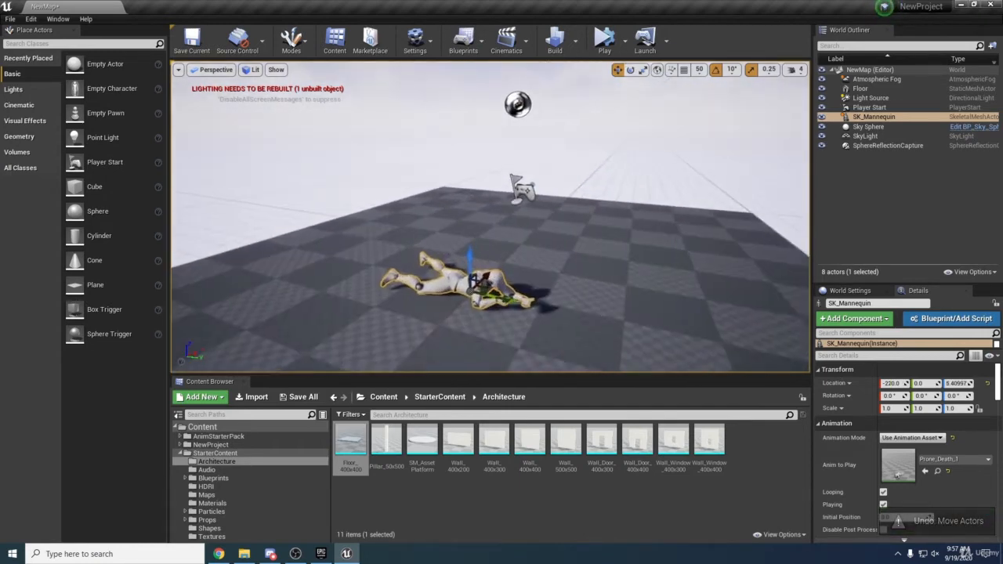
left_click(686, 74)
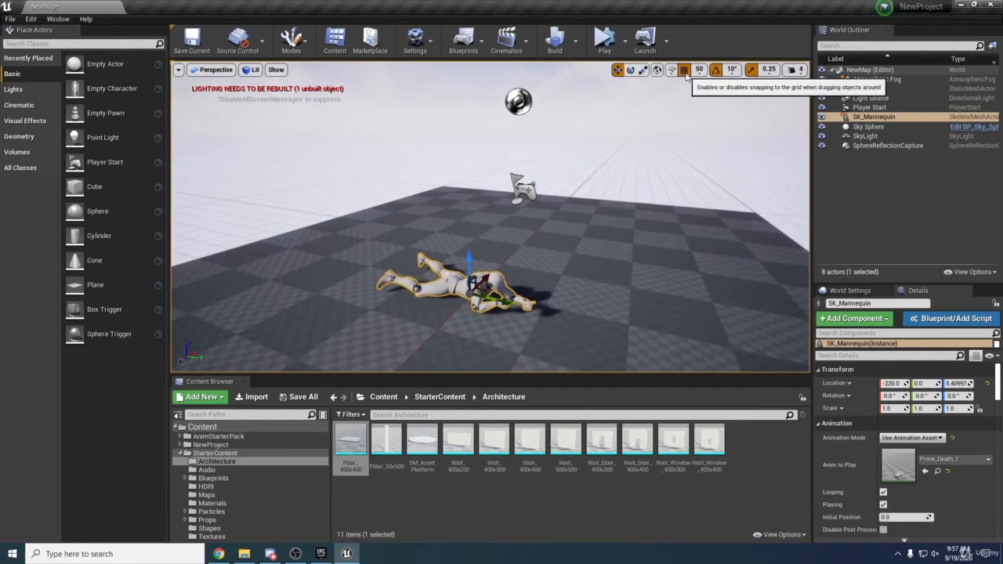
Look over the whole floor platform and the mannequin on it from above and from near floor level.
right_click_drag(654, 136, 657, 221)
key("s")
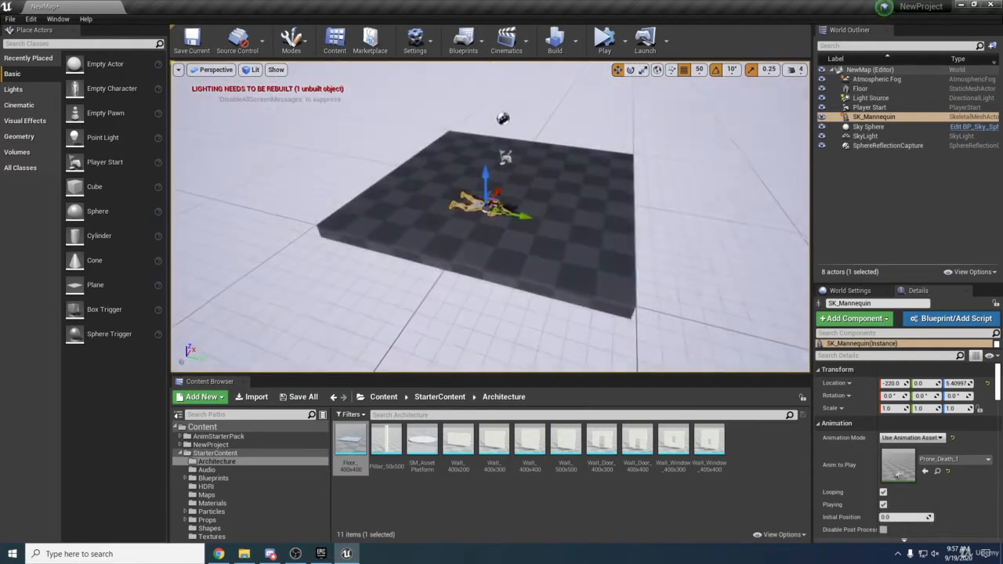
key("w")
key("s")
key("w")
key("s")
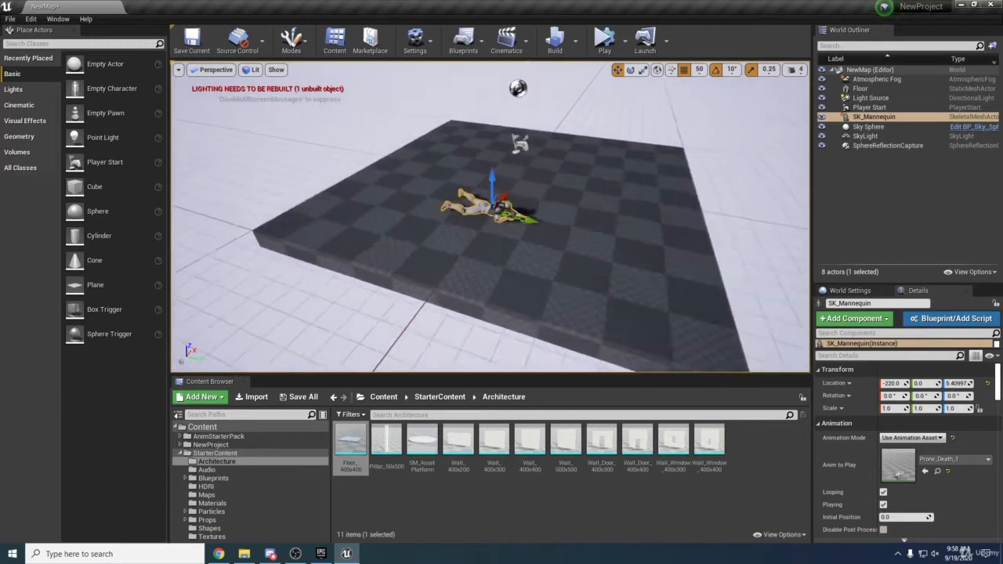
key("w")
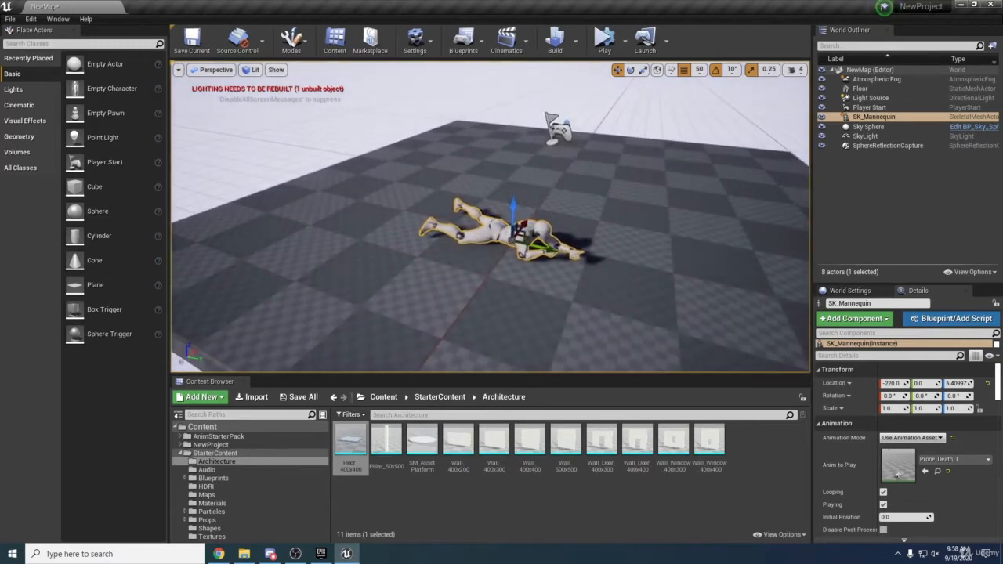
key("d")
right_click_drag(656, 221, 574, 217)
key("a")
key("w")
key("s")
key("w")
key("s")
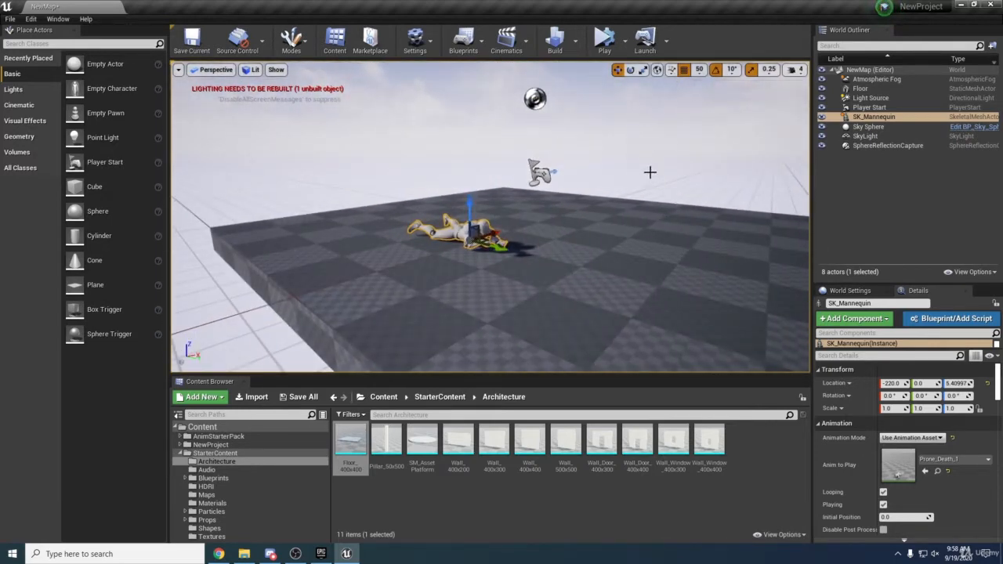
Place a Wall_Door_400x400 on the floor beside the mannequin at X -350, Y -300, Z 0.
key("w")
mouse_move(581, 170)
right_mouse_down()
mouse_move(608, 129)
mouse_move(581, 177)
right_mouse_up()
key("s")
left_click(650, 521)
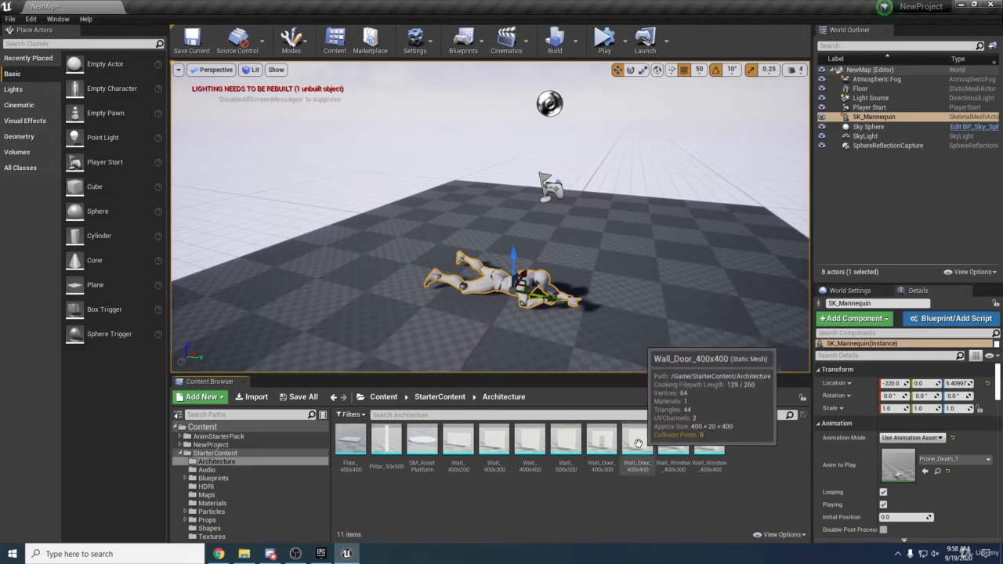
left_click_drag(641, 440, 288, 293)
key("f")
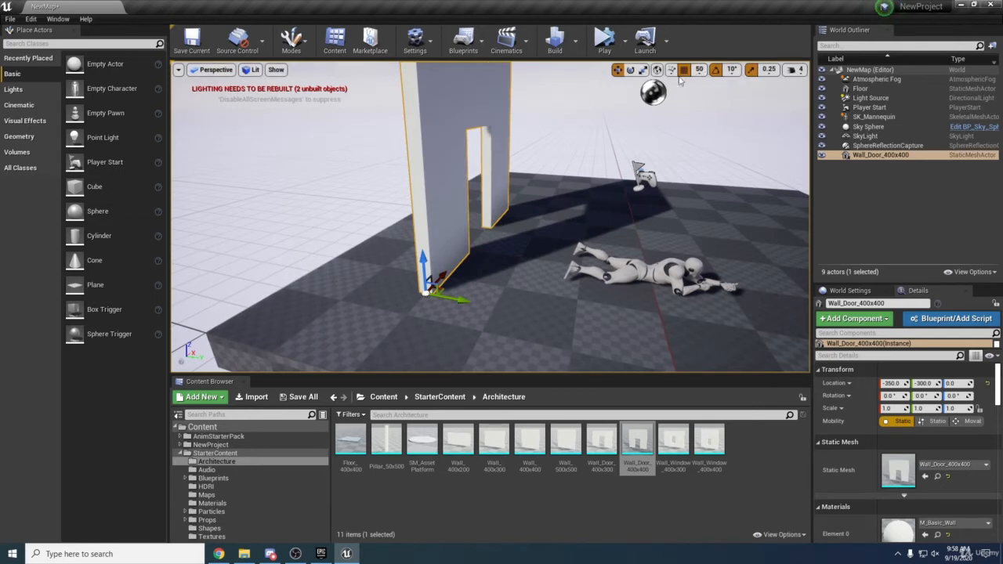
Place a Wall_400x400 on the opposite side of the mannequin at X -300, Y 300, Z 0.
right_click_drag(502, 228, 511, 254)
key("s")
key("w")
key("s")
key("w")
key("s")
key("w")
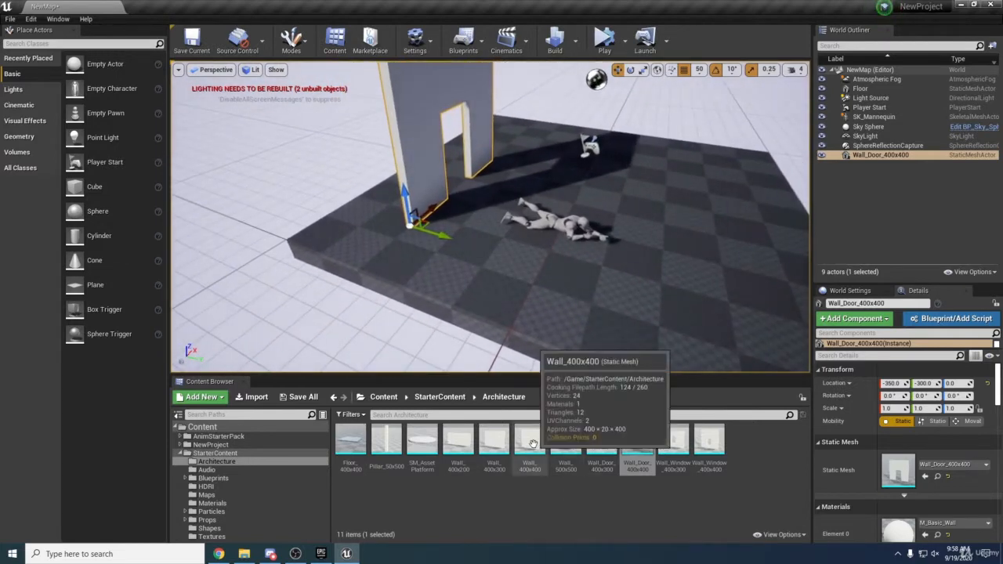
left_click_drag(533, 444, 732, 309)
Align the plain wall with the door wall at X -350 using the Top view, and return to Perspective.
right_click_drag(668, 311, 649, 263)
right_click_drag(491, 217, 480, 237)
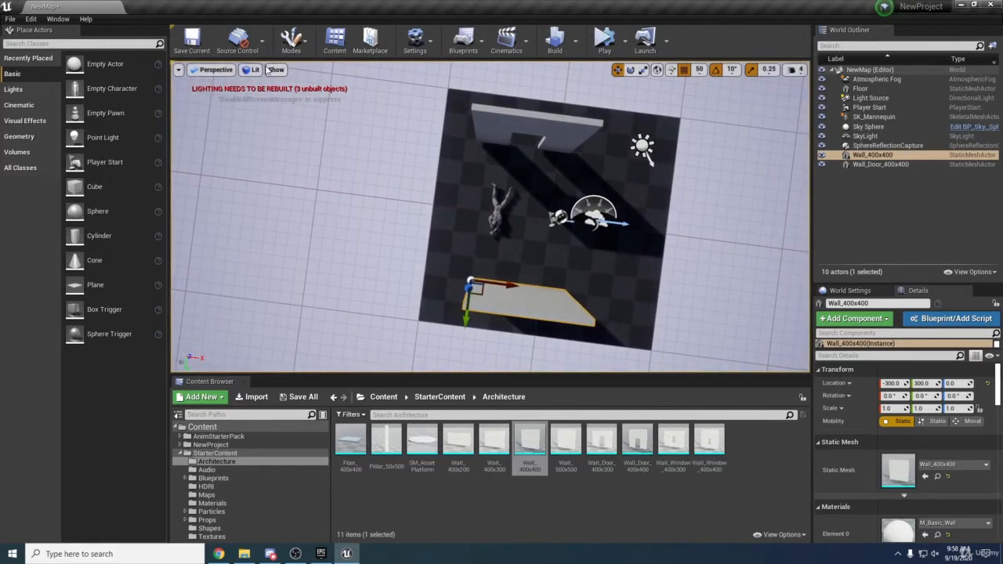
left_click(233, 70)
left_click(235, 106)
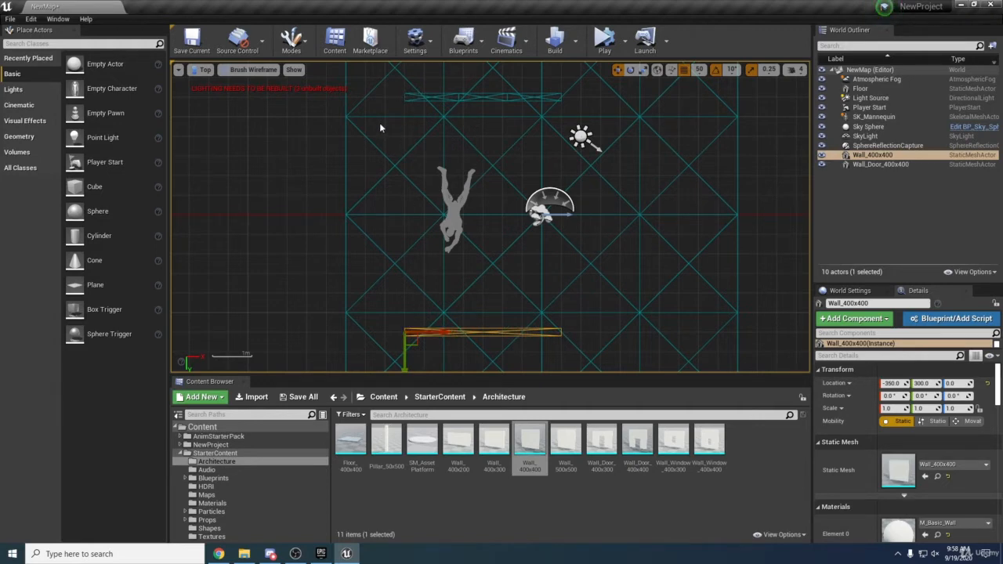
left_click(205, 72)
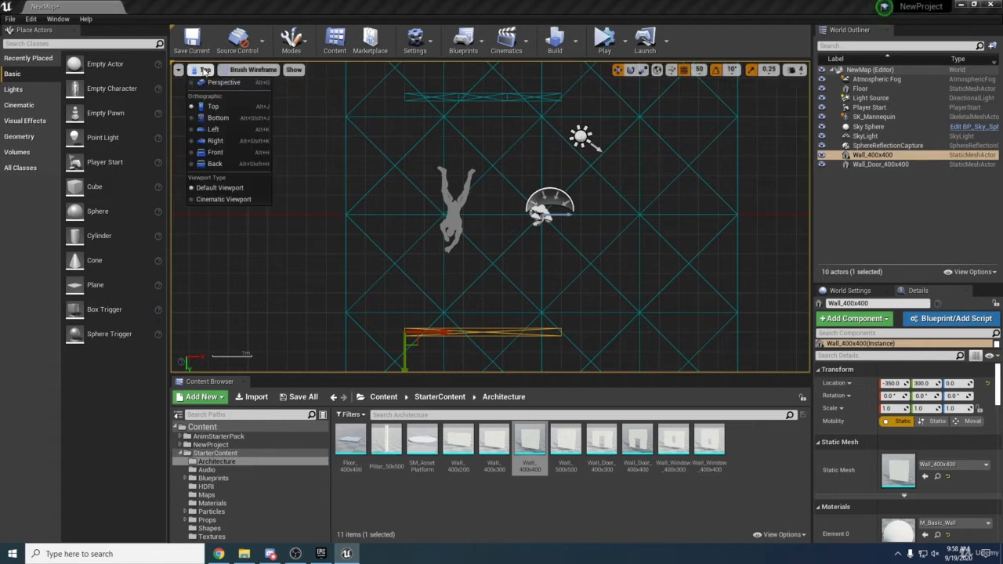
left_click(208, 82)
Select the plain wall and the door wall together and move them along X to -450.
right_click_drag(350, 216, 567, 194)
mouse_move(335, 348)
right_mouse_down()
mouse_move(334, 313)
mouse_move(313, 328)
mouse_move(335, 348)
right_mouse_up()
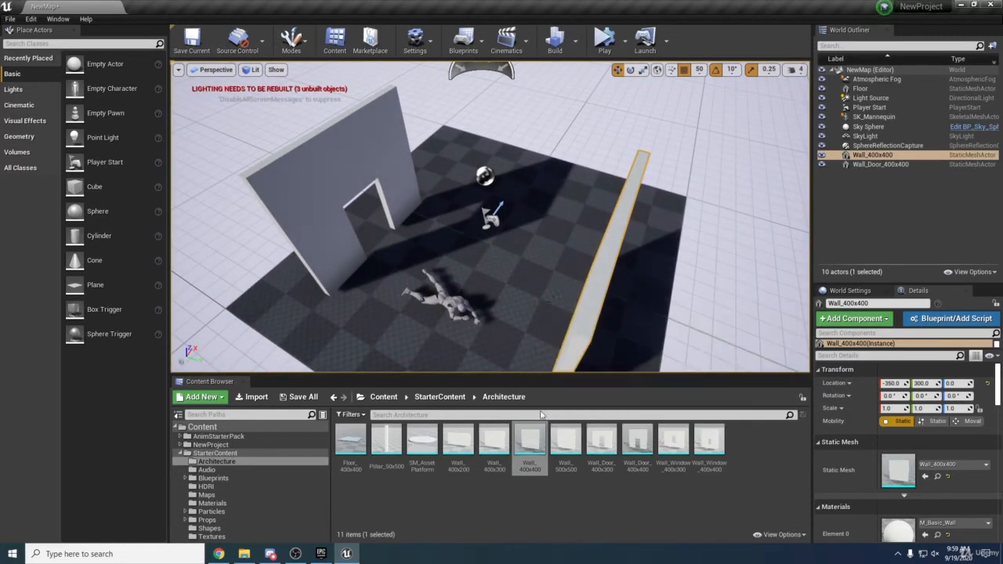
right_click_drag(539, 337, 527, 250)
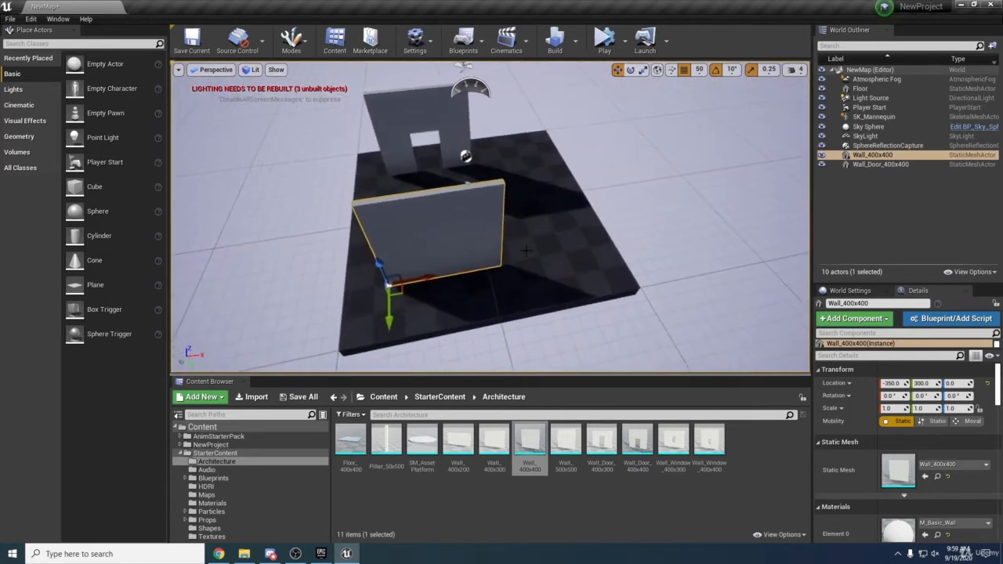
right_click_drag(543, 168, 521, 262)
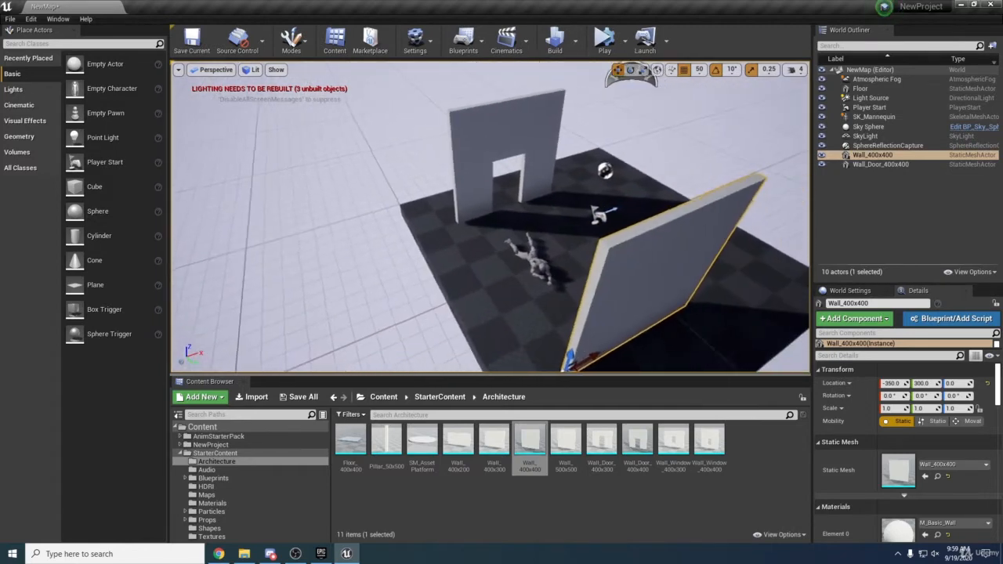
key("s")
right_click_drag(473, 228, 473, 228)
left_click(478, 192, "ctrl")
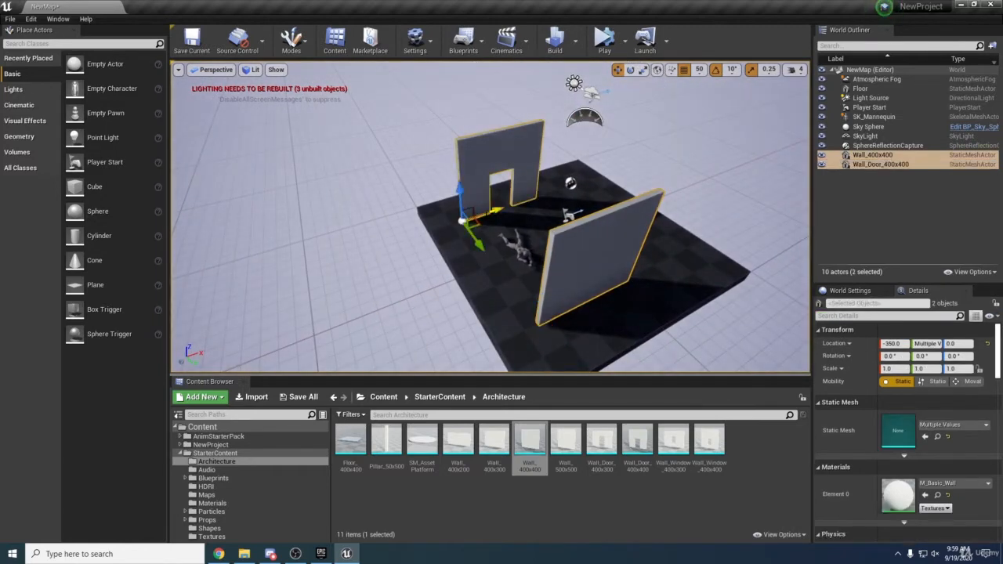
right_click_drag(478, 192, 485, 229)
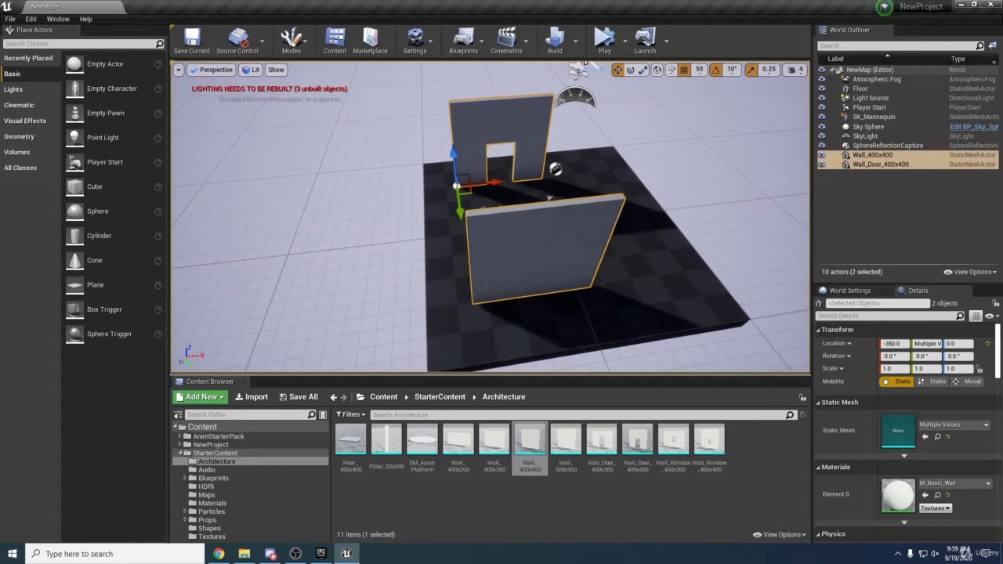
left_click_drag(494, 183, 472, 184)
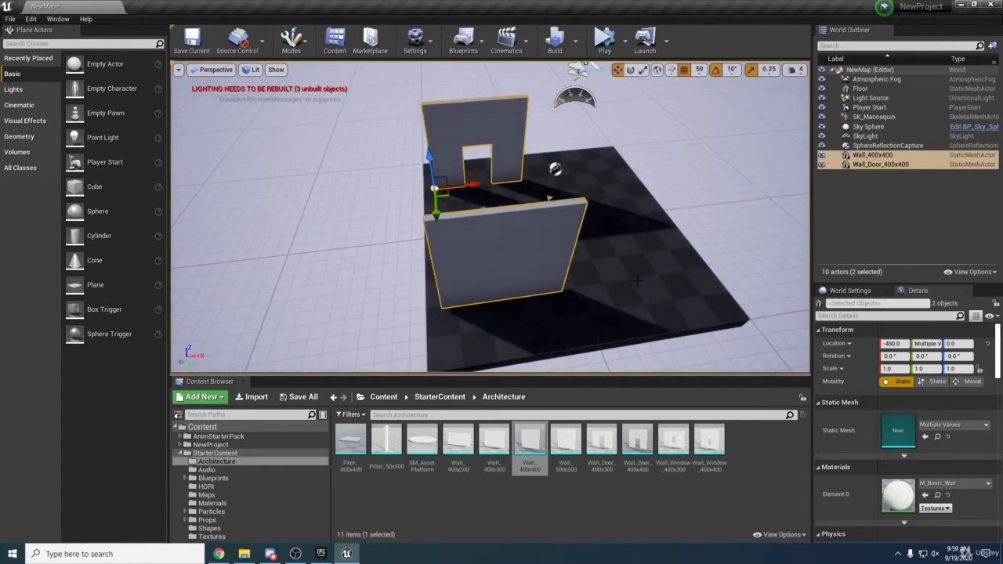
Duplicate the plain wall along X to -50 so the copy continues it end to end.
right_click_drag(637, 280, 649, 281)
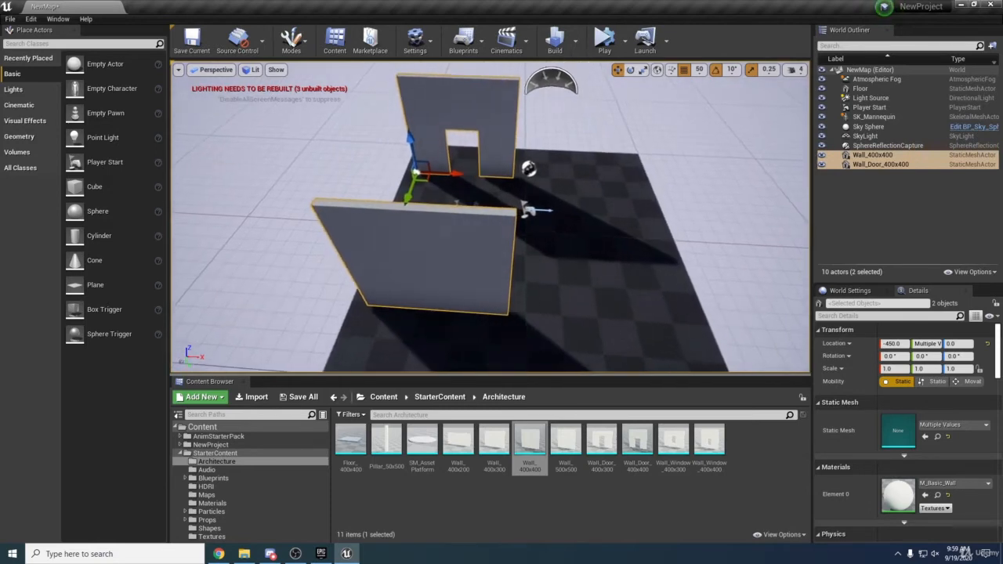
right_click_drag(498, 294, 501, 294)
left_click(454, 296)
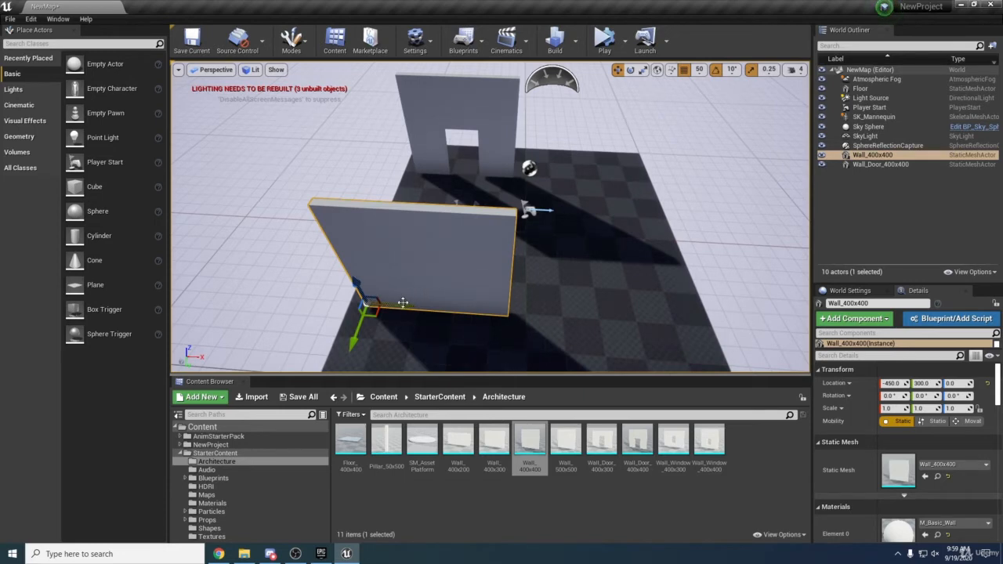
left_click_drag(402, 305, 546, 315, "alt")
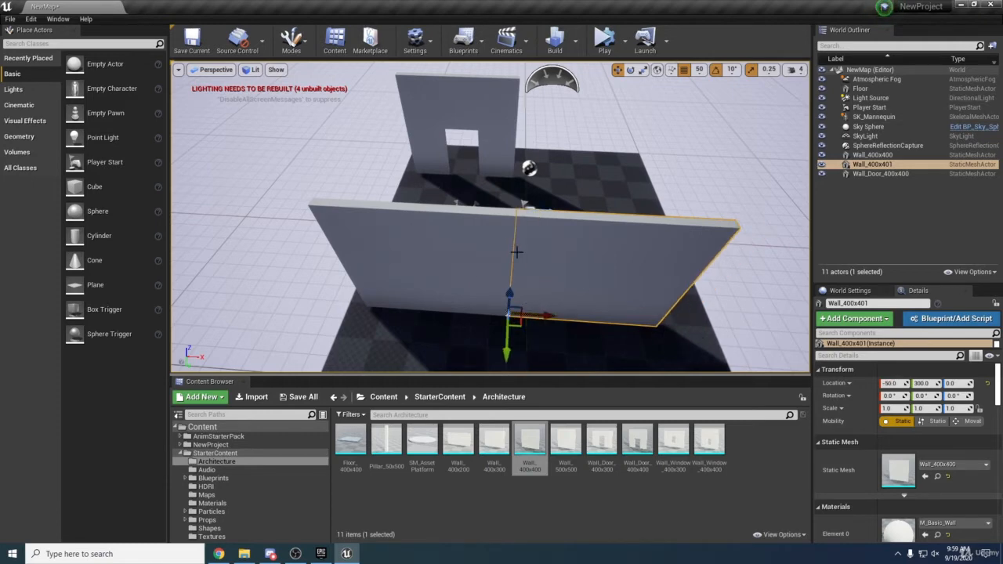
Select both adjoining plain walls and cycle through the move, rotate and scale modes, ending in rotate mode.
key("d")
right_click_drag(465, 287, 439, 302)
key("a")
left_click(384, 288, "ctrl")
key("a")
key("s")
key("d")
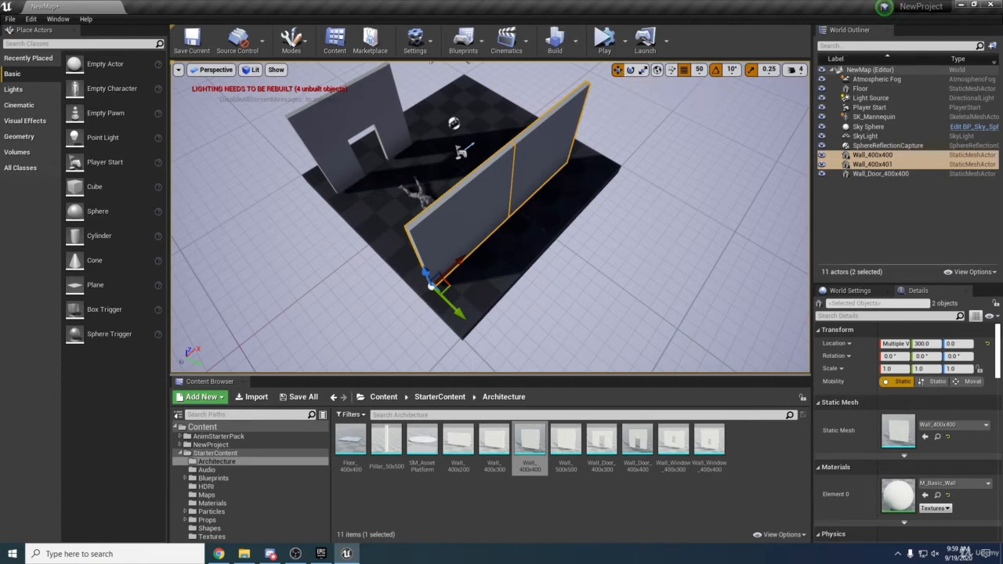
right_click_drag(491, 217, 447, 217)
key("e")
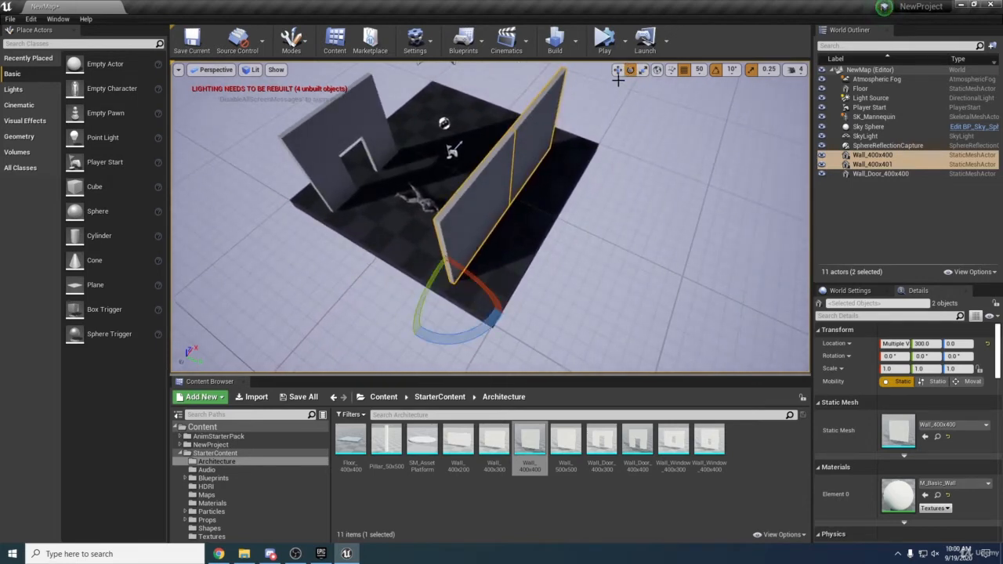
key("space")
key("space")
key("space")
key("space")
key("space")
key("space")
key("space")
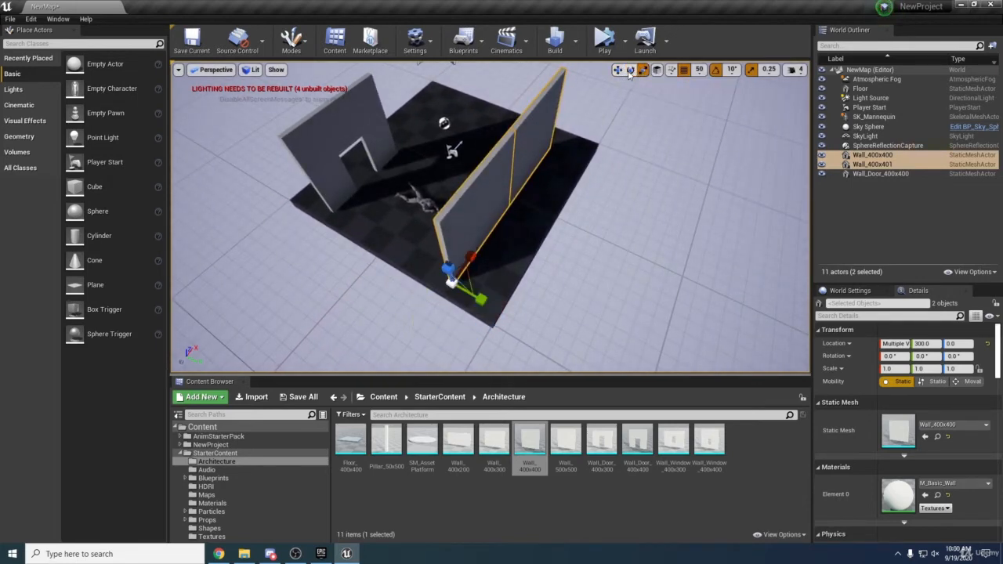
key("space")
key("space")
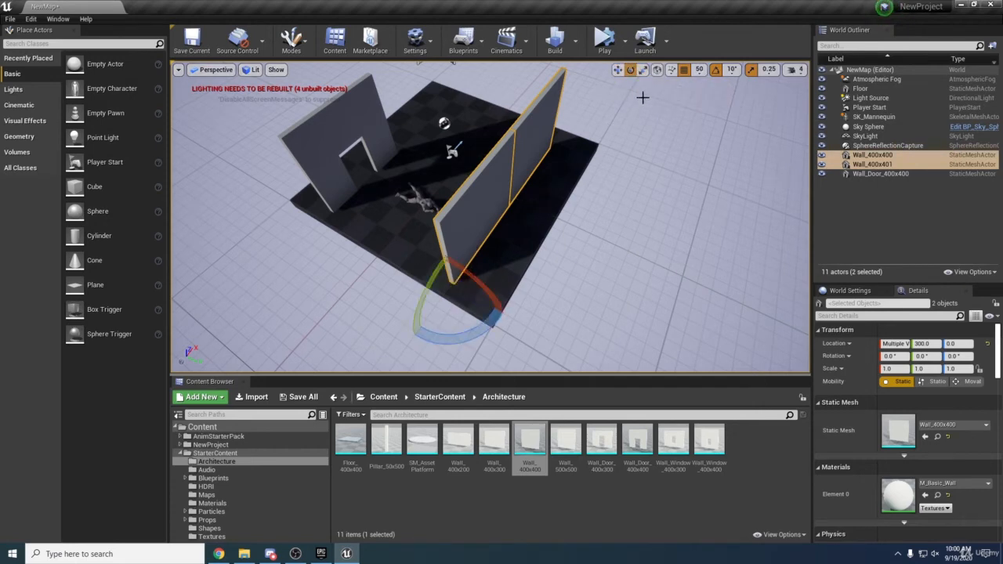
Duplicate the two plain walls rotated 90° about Z and move the copies to form a corner at the row's far end.
right_click_drag(603, 151, 580, 169)
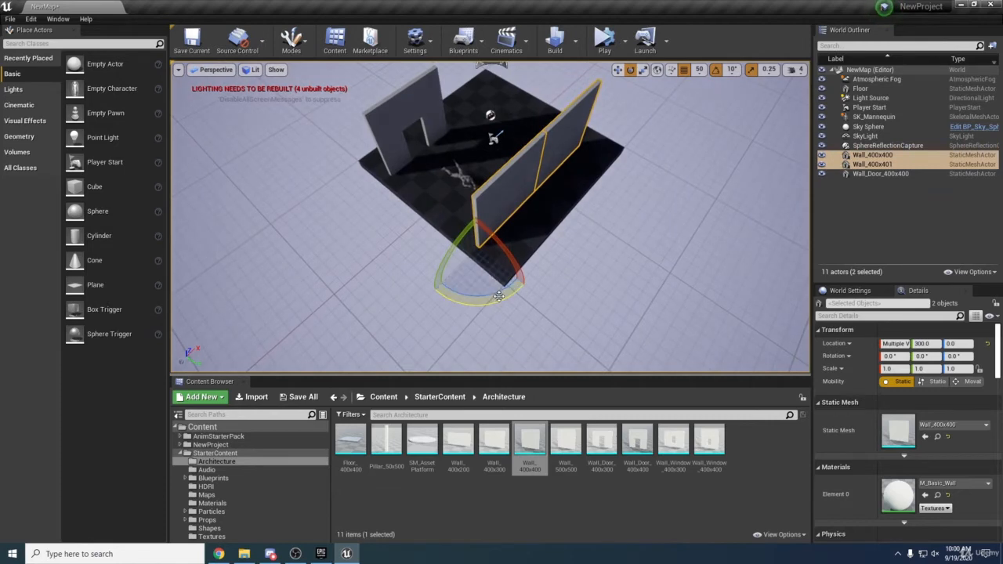
left_click_drag(498, 296, 589, 238, "alt")
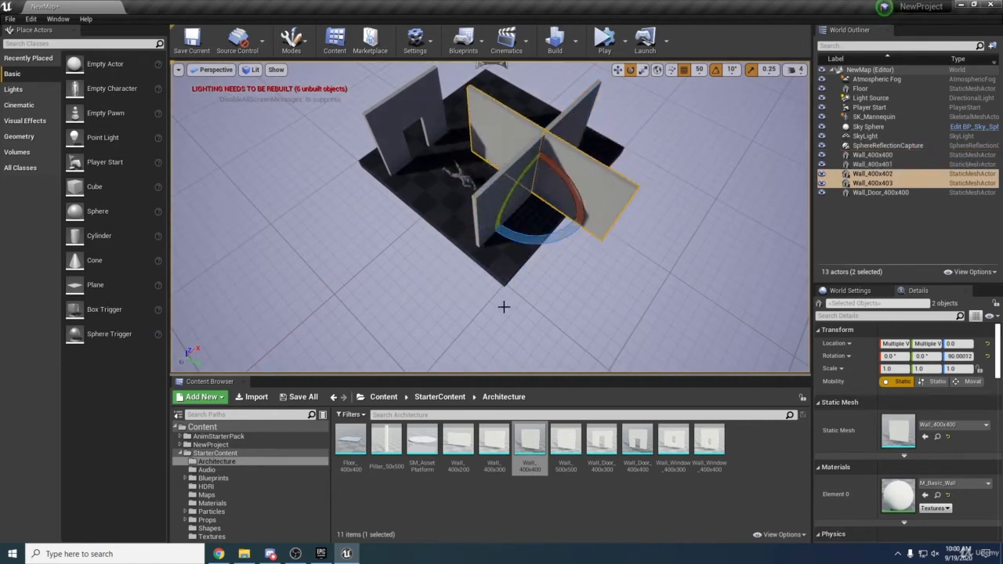
right_click_drag(504, 306, 519, 318)
key("w")
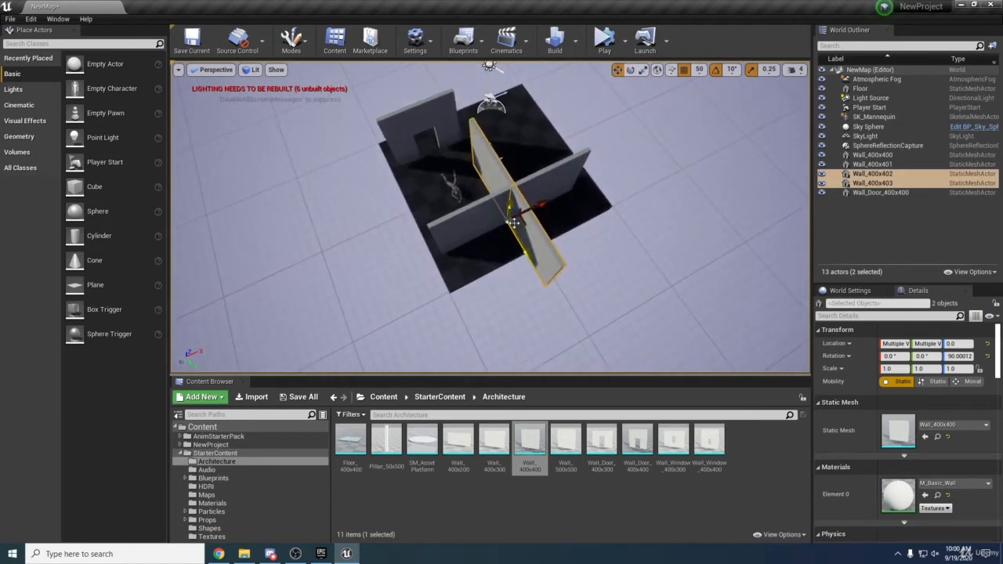
left_click_drag(522, 227, 543, 144)
Try nudging the copied walls along X with position snapping at 10, undo the move and return the snap size to 50.
right_click_drag(545, 145, 663, 81)
left_click(699, 69)
left_click(698, 112)
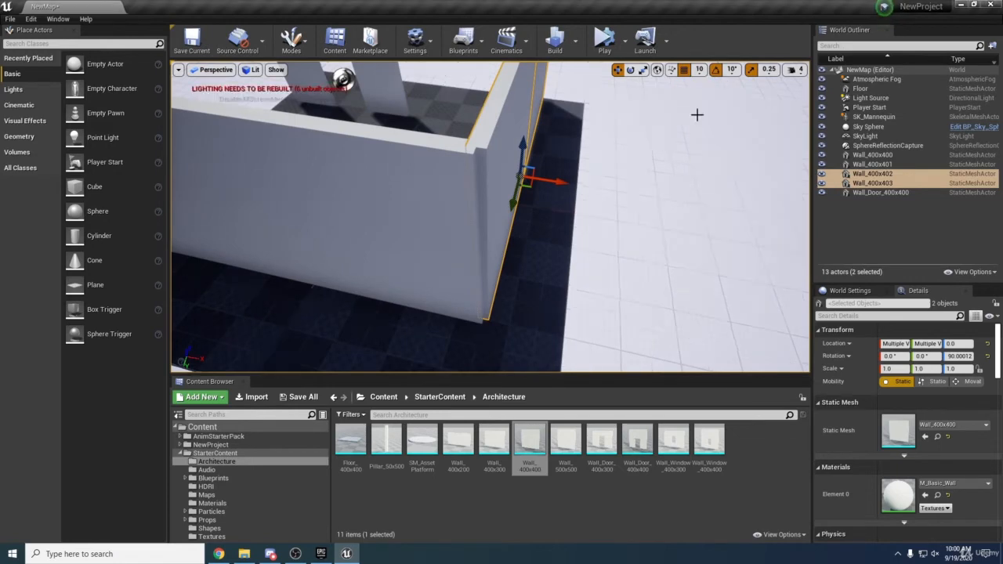
right_click_drag(698, 112, 691, 143)
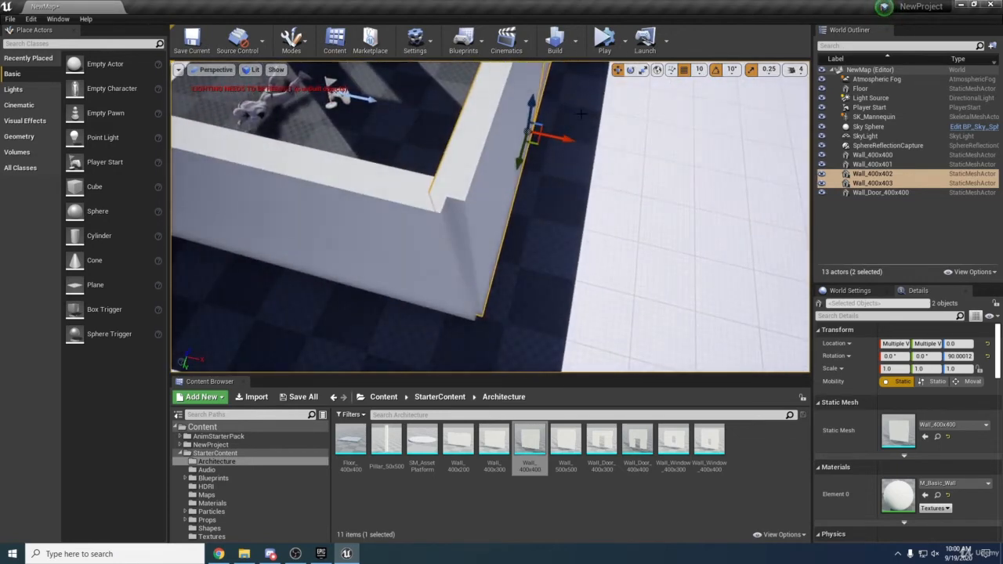
left_click_drag(568, 139, 564, 139)
right_click_drag(555, 180, 567, 168)
key("ctrl+z")
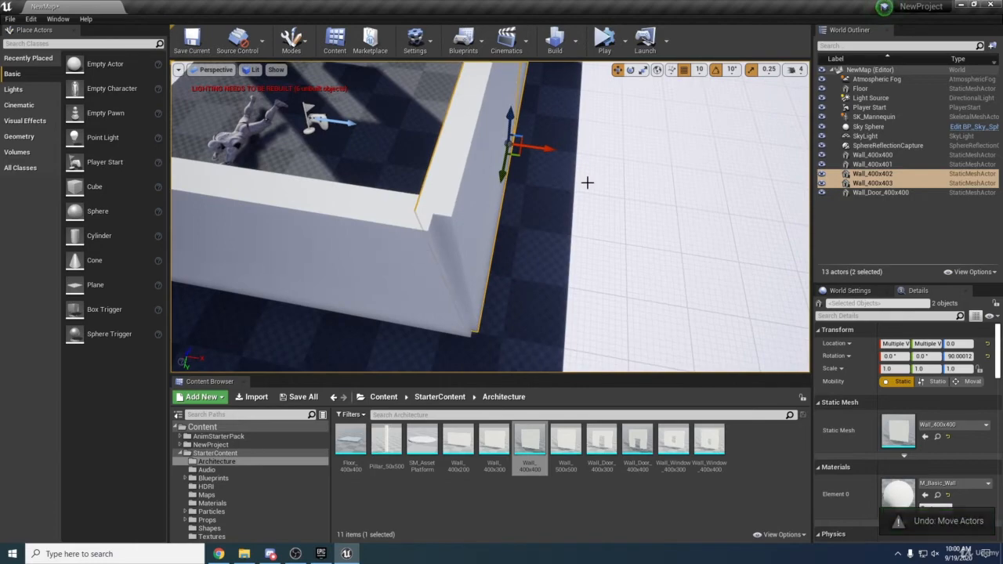
left_click(697, 70)
left_click(704, 125)
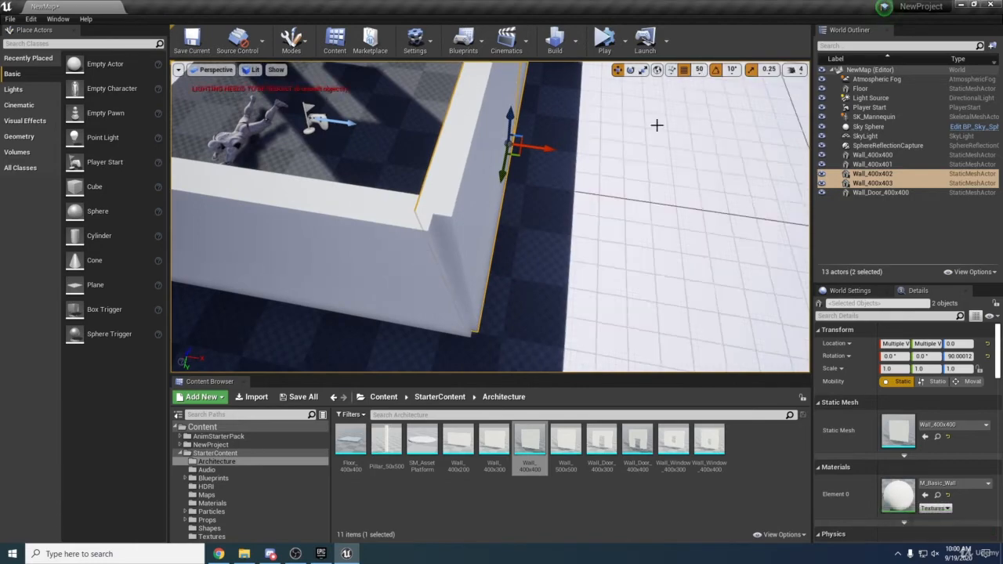
Move the four plain walls together along Y to center them on the floor, and line up the door wall with their open end.
right_click_drag(657, 125, 569, 182)
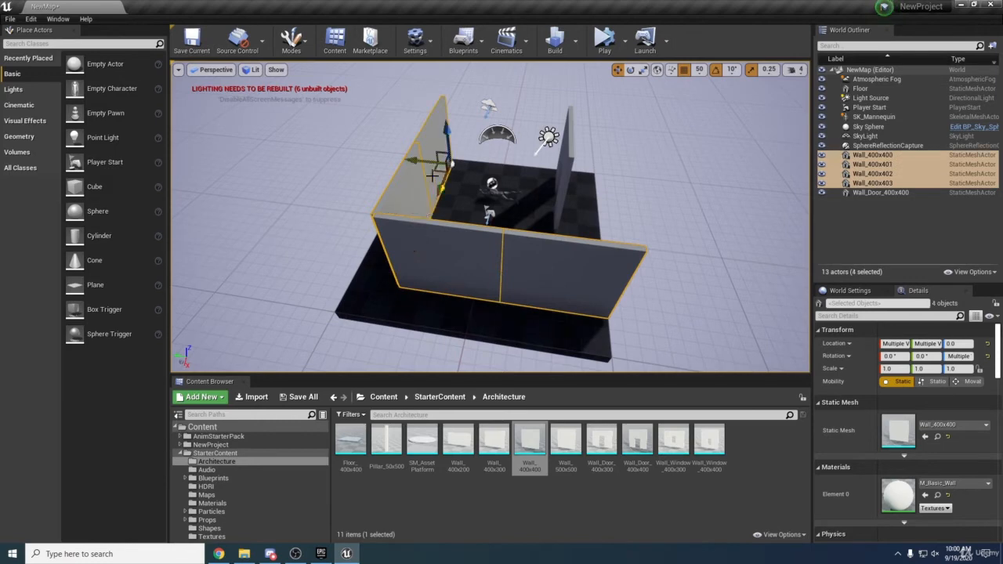
left_click_drag(414, 162, 398, 162)
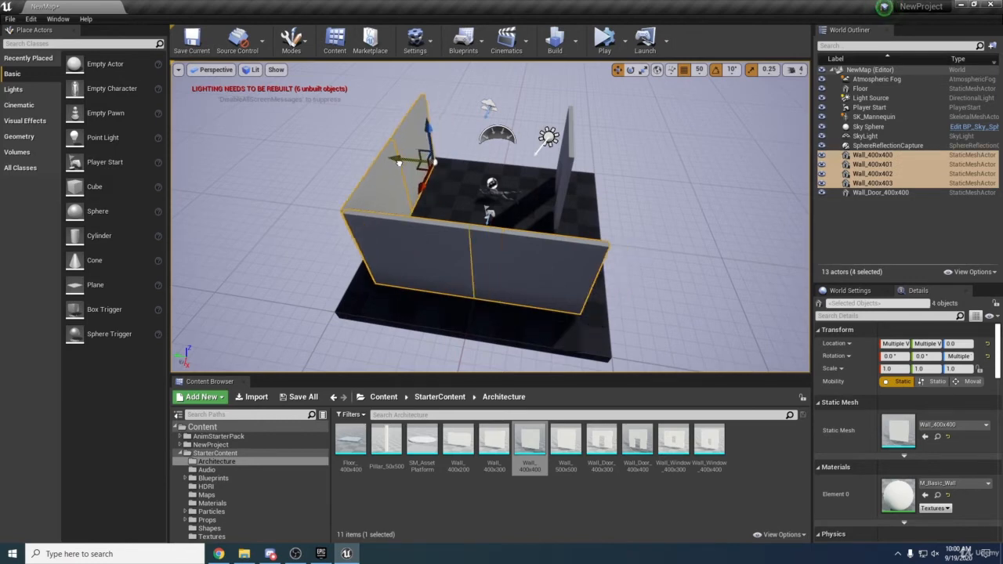
left_click(562, 191)
right_click_drag(563, 191, 535, 221)
Duplicate the end wall Wall_400x402 and rotate the copy 90° about Z to fill the gap beside the door wall.
left_click(535, 202)
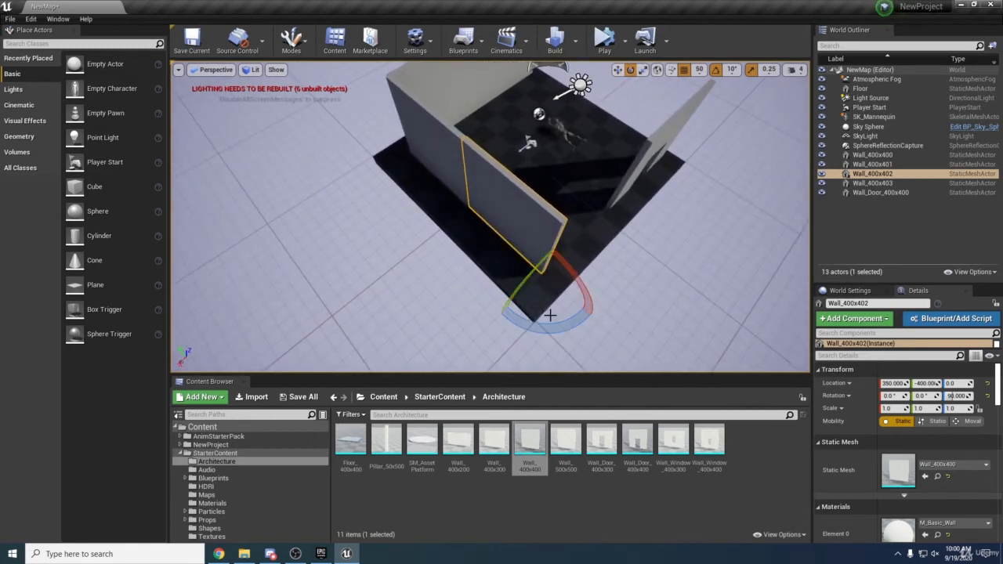
left_click_drag(496, 315, 483, 255, "alt")
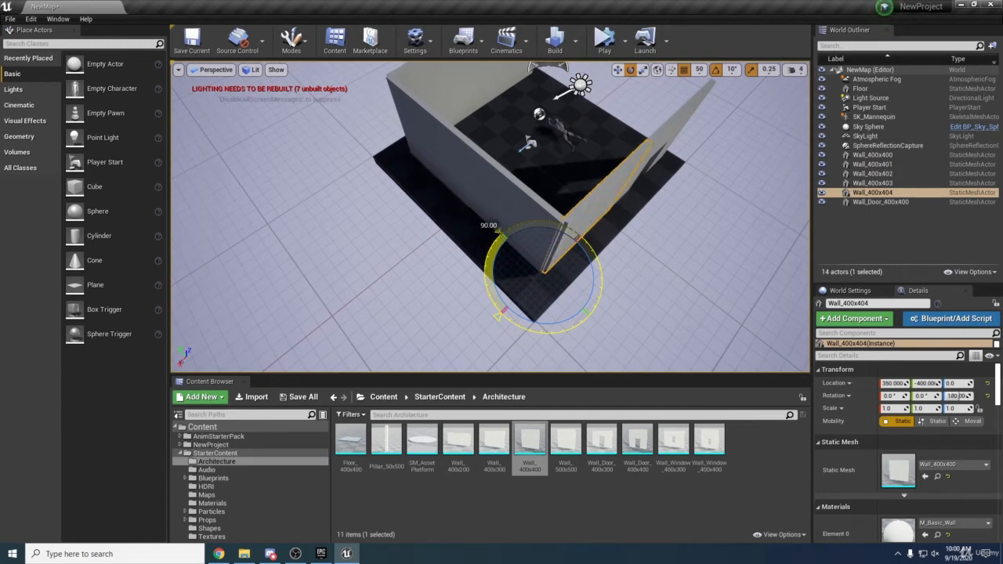
right_click_drag(762, 286, 657, 156)
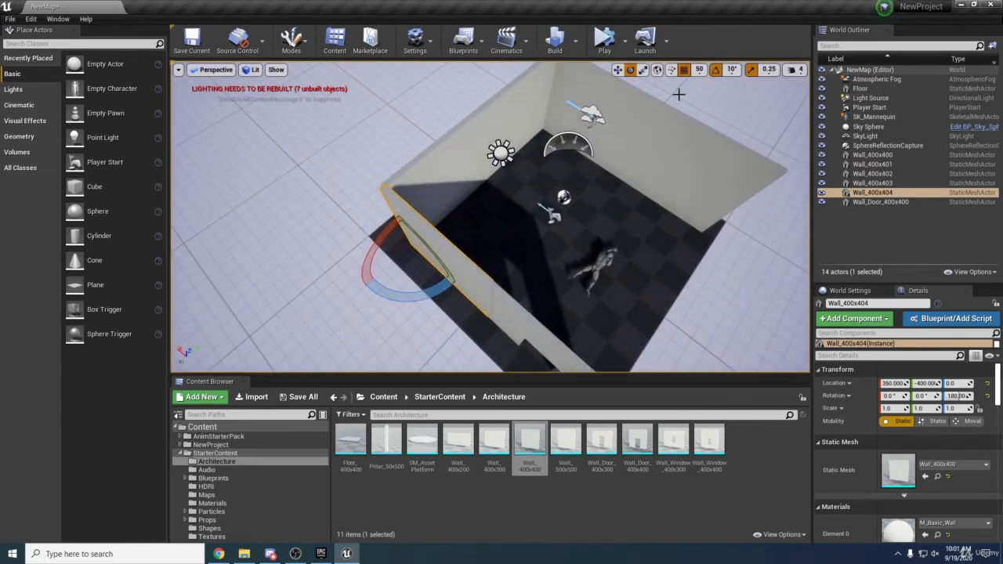
Duplicate the two side walls Wall_400x402 and Wall_400x403 across the floor to close the room's open side.
scroll(517, 148, "down", 5)
key("w")
right_click_drag(518, 147, 438, 149)
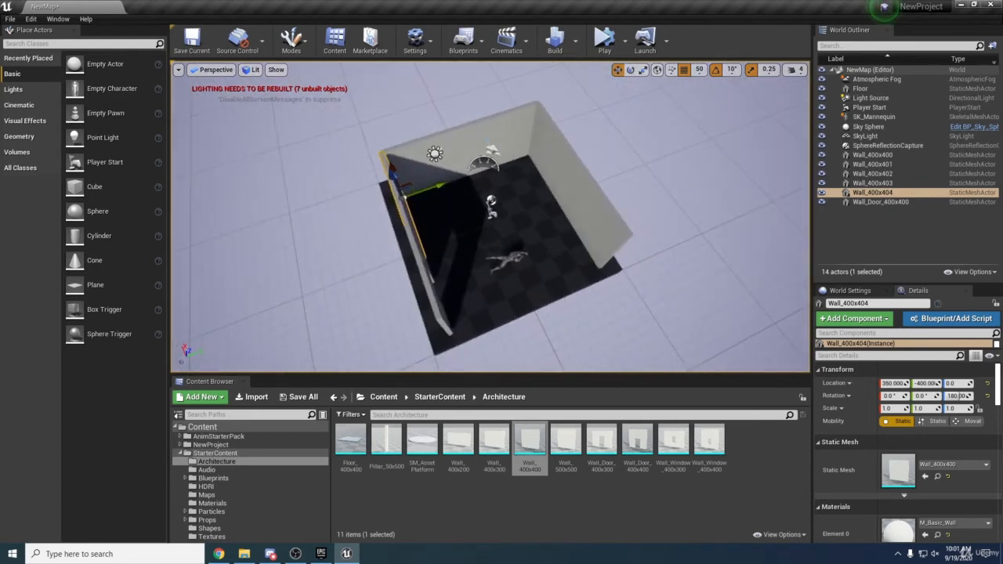
left_click(478, 134, "ctrl")
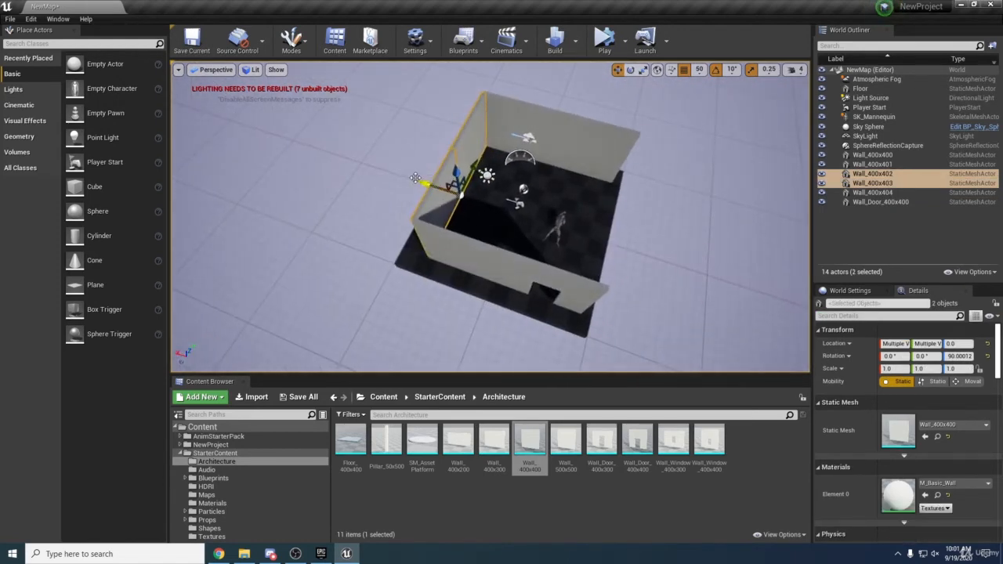
left_click_drag(418, 181, 518, 215, "alt")
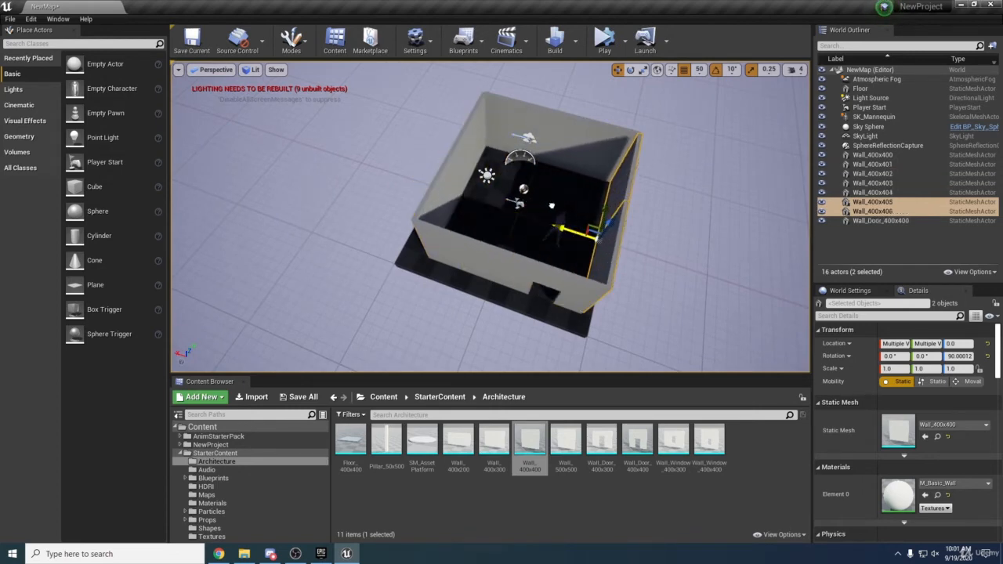
key("w")
right_click_drag(548, 229, 196, 209)
key("d")
key("s")
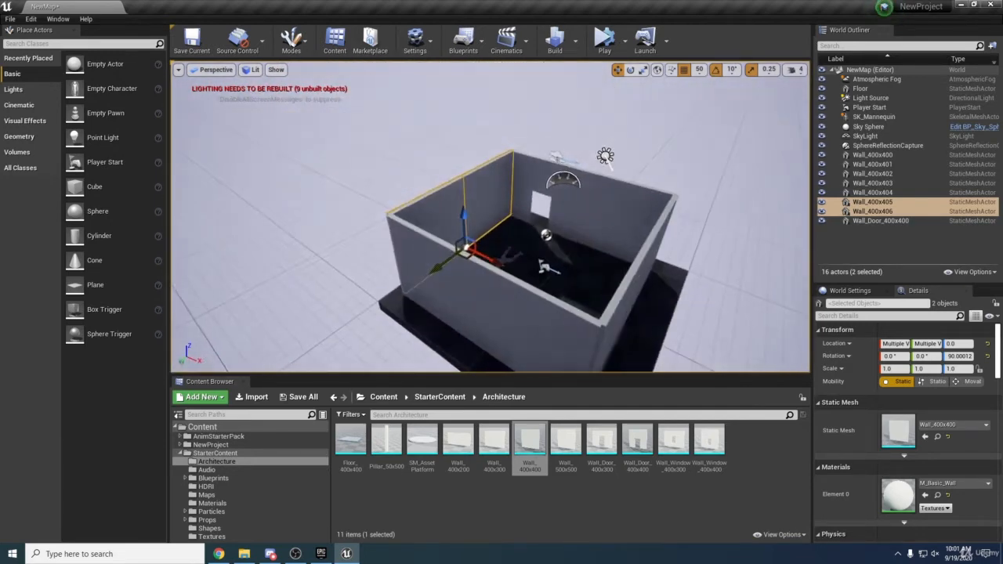
Examine the closed room from outside and from inside its walls.
key("d")
right_click_drag(622, 227, 384, 299)
key("w")
key("s")
key("w")
key("d")
left_click(470, 259)
right_click_drag(470, 258, 807, 218)
key("w")
key("s")
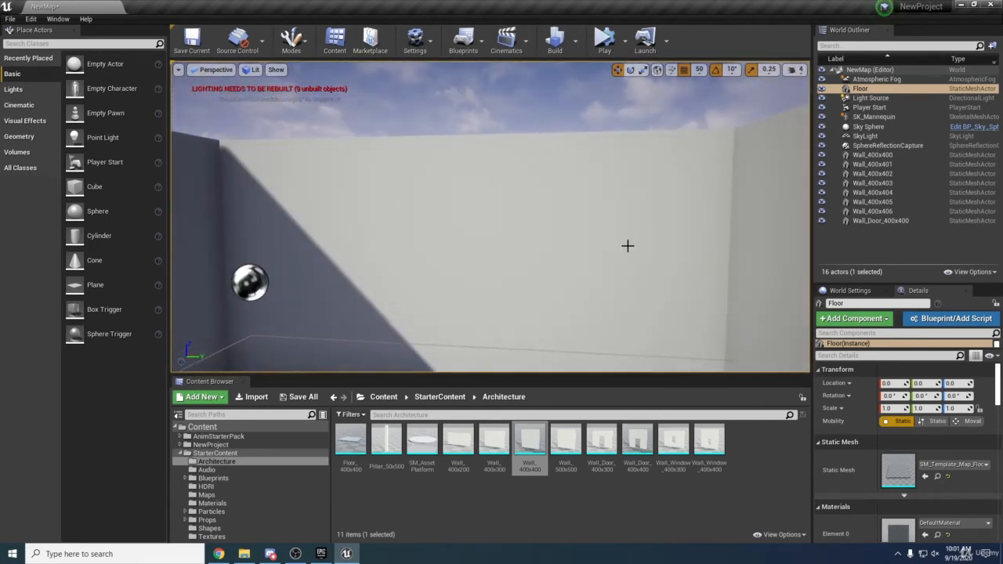
Replace the static mesh of the wall Wall_400x403 with Wall_Window_400x400.
left_click(604, 251)
right_click_drag(604, 251, 571, 276)
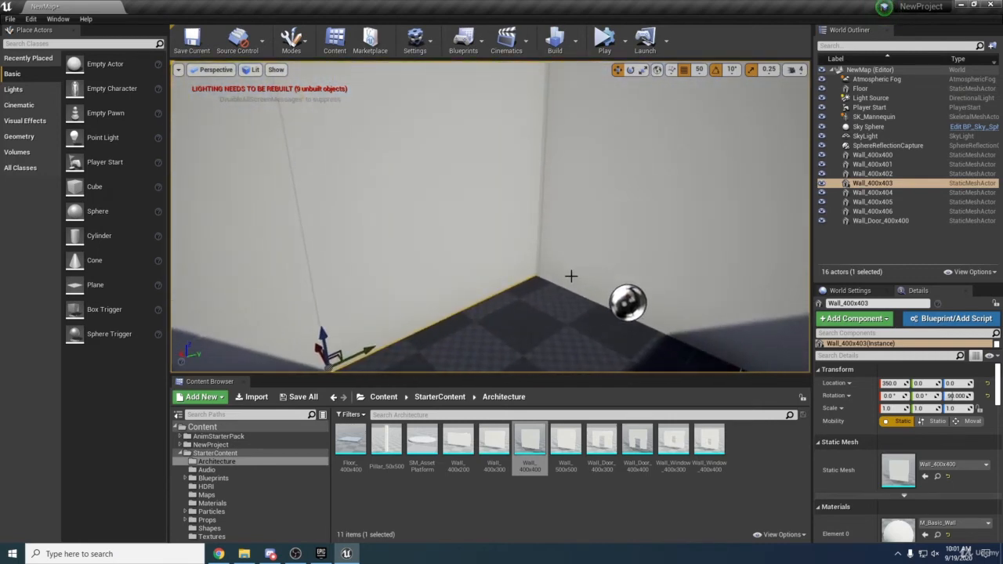
scroll(912, 435, "down", 1)
scroll(901, 424, "up", 1)
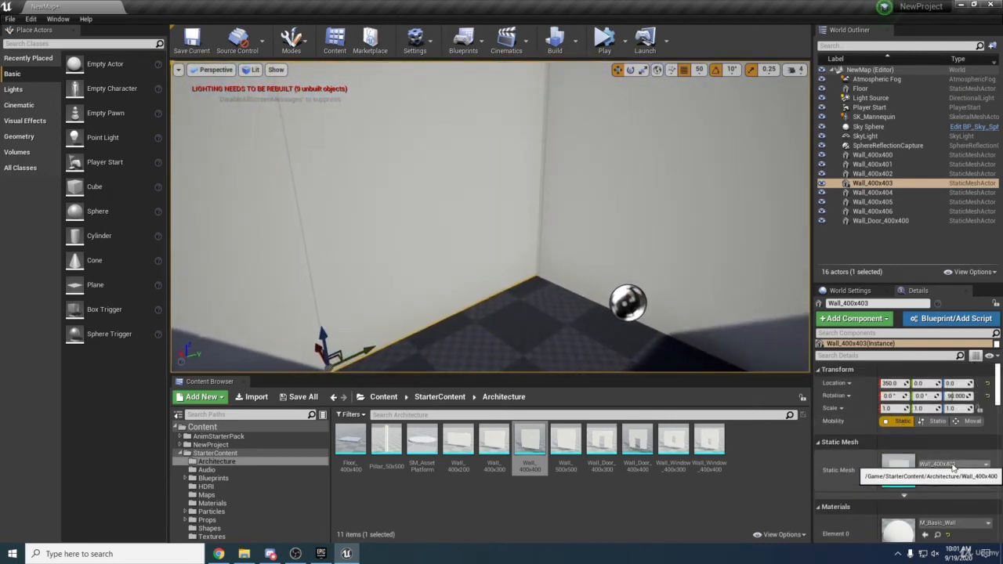
left_click(952, 468)
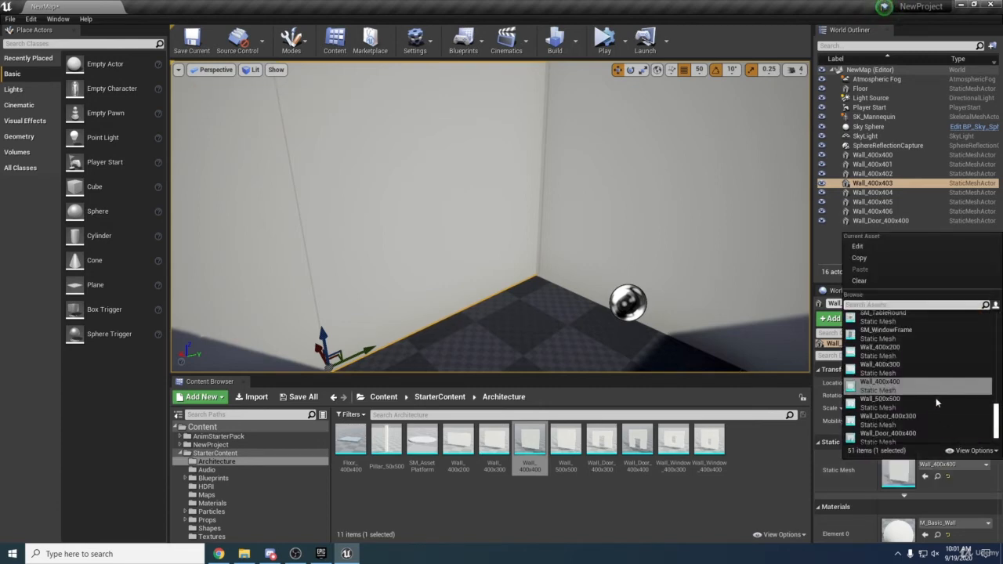
scroll(935, 397, "down", 2)
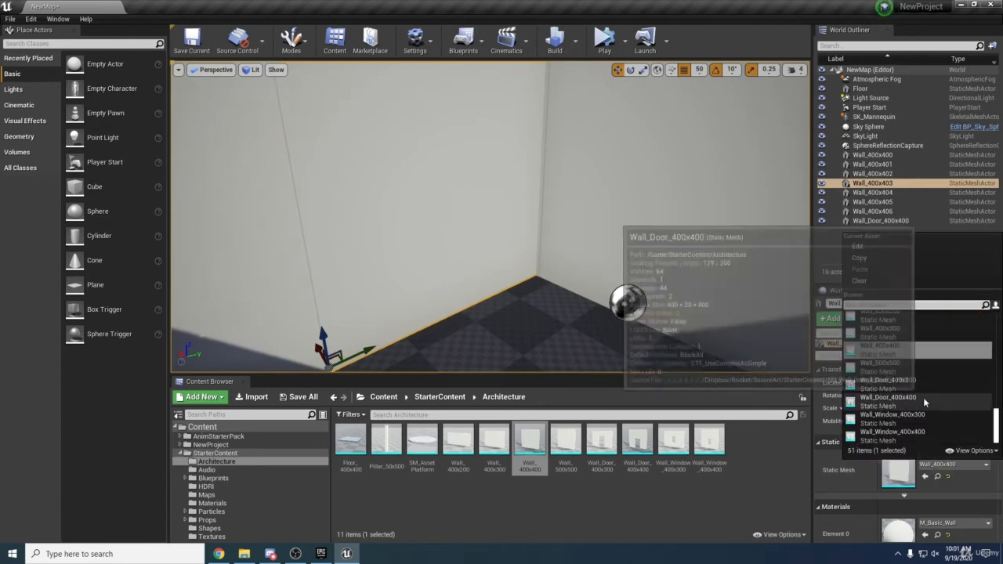
left_click(899, 441)
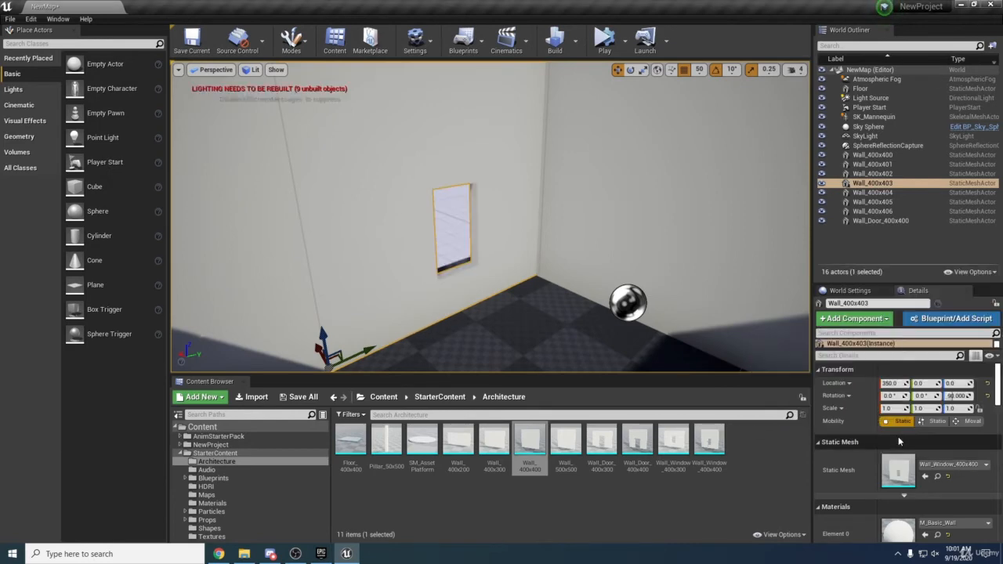
Select the corner wall Wall_400x404 inside the room and check its assigned static mesh.
right_click_drag(625, 287, 922, 298)
key("d")
key("w")
key("s")
key("w")
key("s")
key("w")
left_click(724, 283)
key("w")
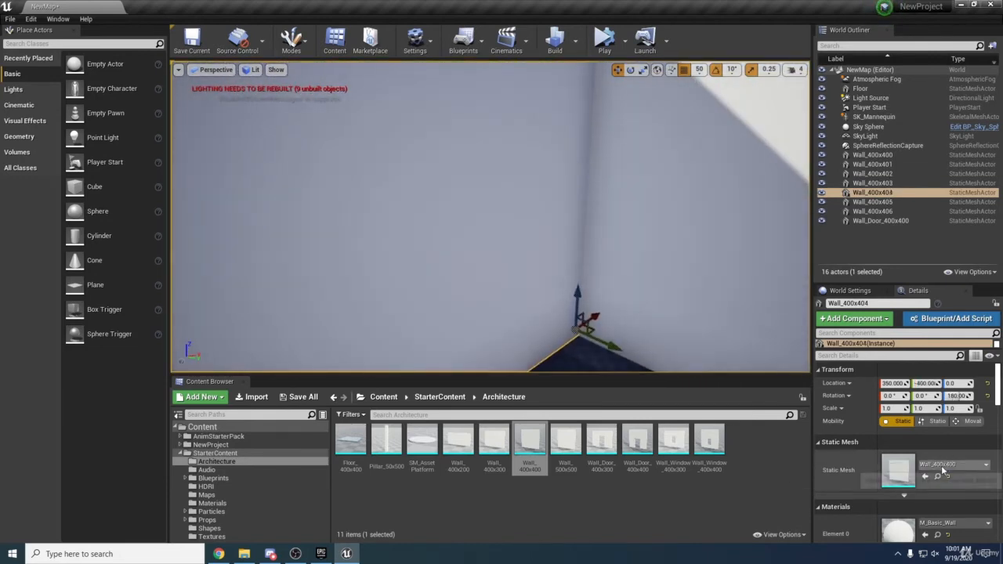
Inspect the new window opening from inside the room and the whole structure from outside.
right_click_drag(572, 270, 979, 317)
key("a")
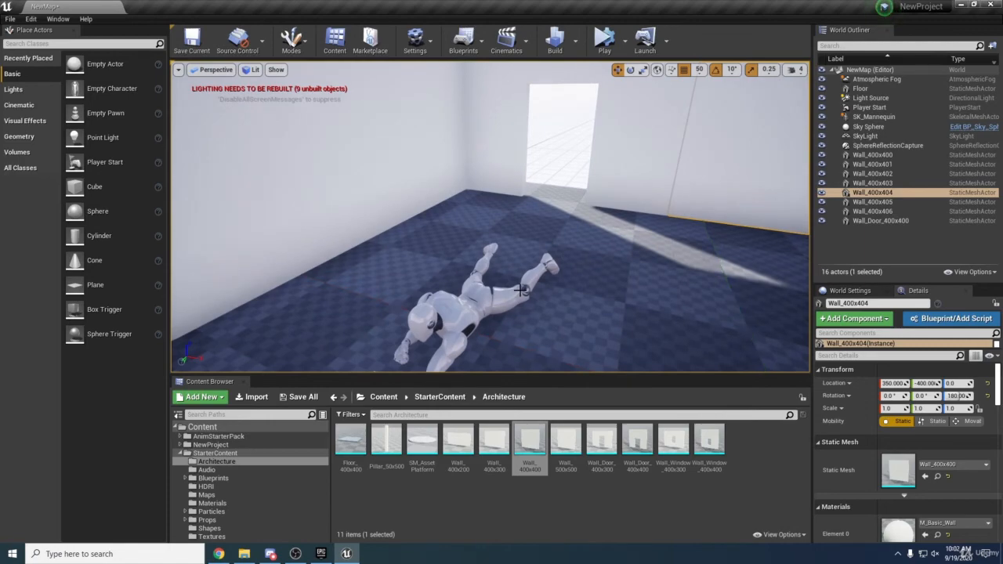
key("s")
right_click_drag(527, 237, 407, 227)
key("d")
key("s")
key("a")
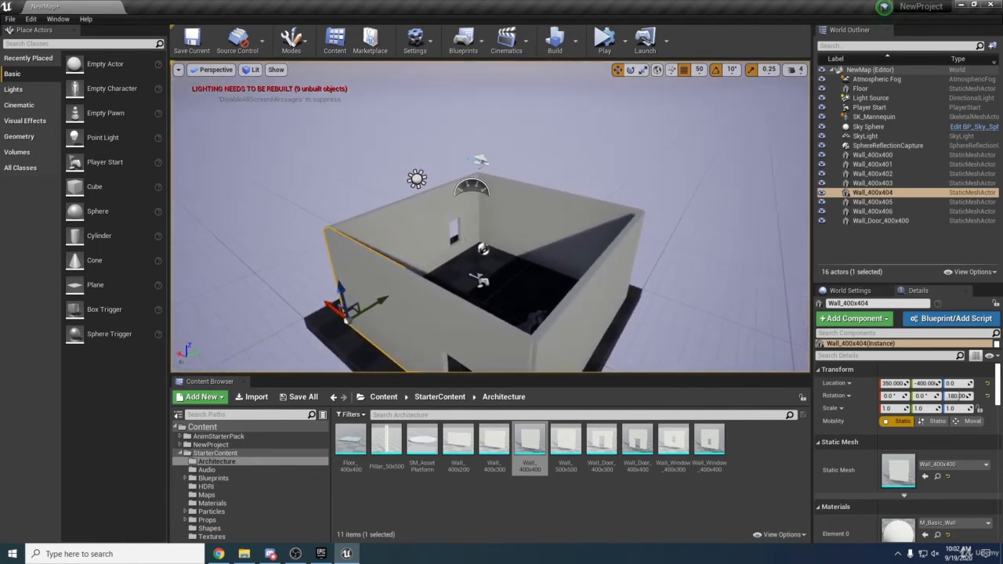
Try placing a Pillar_50x500 on the floor outside the room and undo the placement.
left_click_drag(397, 427, 472, 321)
right_click_drag(457, 349, 435, 358)
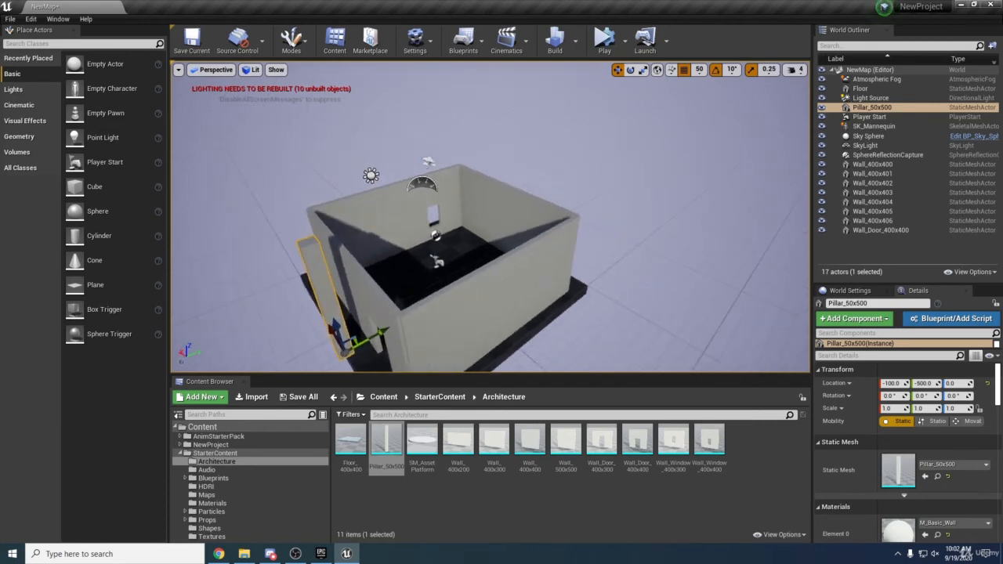
key("ctrl+z")
Focus on Wall_400x402 and on the window wall Wall_400x403, and inspect the latter from around its corner.
right_click_drag(491, 235, 464, 227)
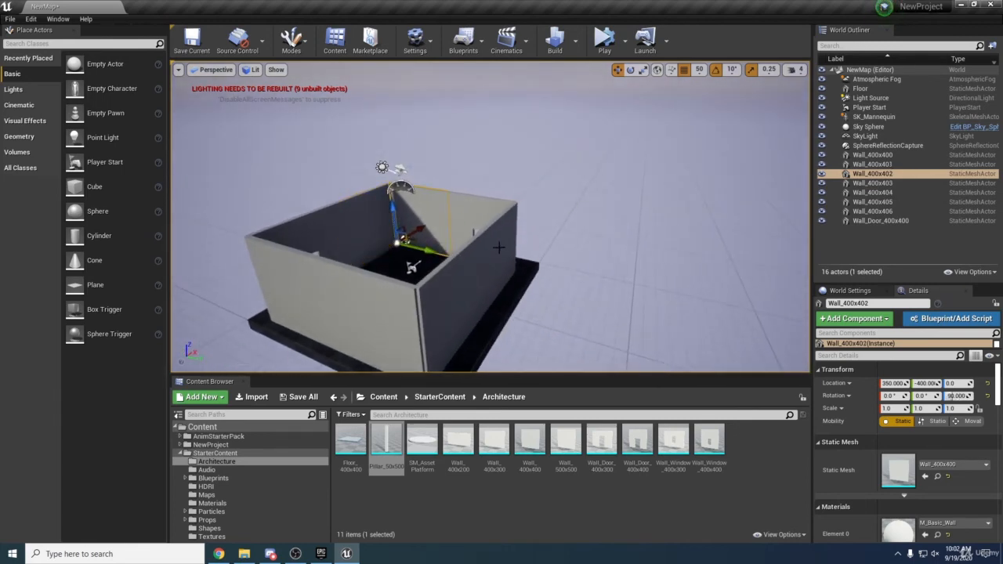
key("f")
right_click_drag(517, 246, 476, 210)
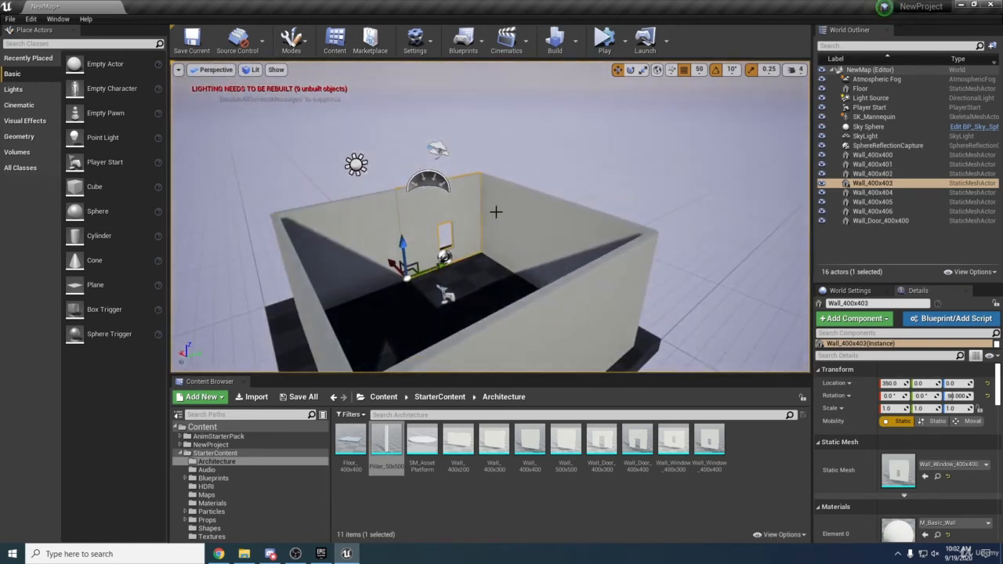
key("f")
left_click_drag(507, 223, 196, 228, "alt")
left_click_drag(452, 243, 392, 266, "alt")
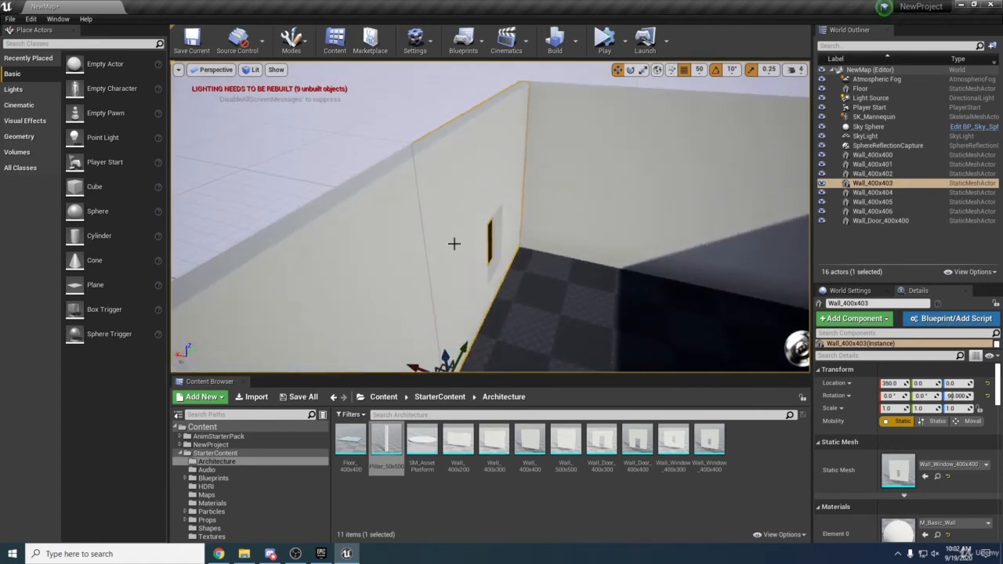
Examine the window wall up close and the complete room from above the outside corner.
mouse_move(452, 243)
right_mouse_down()
mouse_move(572, 240)
mouse_move(462, 252)
mouse_move(431, 291)
mouse_move(368, 286)
mouse_move(455, 234)
mouse_move(423, 239)
mouse_move(424, 226)
mouse_move(462, 235)
mouse_move(399, 232)
mouse_move(439, 229)
mouse_move(419, 223)
mouse_move(435, 235)
right_mouse_up()
key("s")
key("w")
key("s")
key("w")
key("s")
key("w")
key("s")
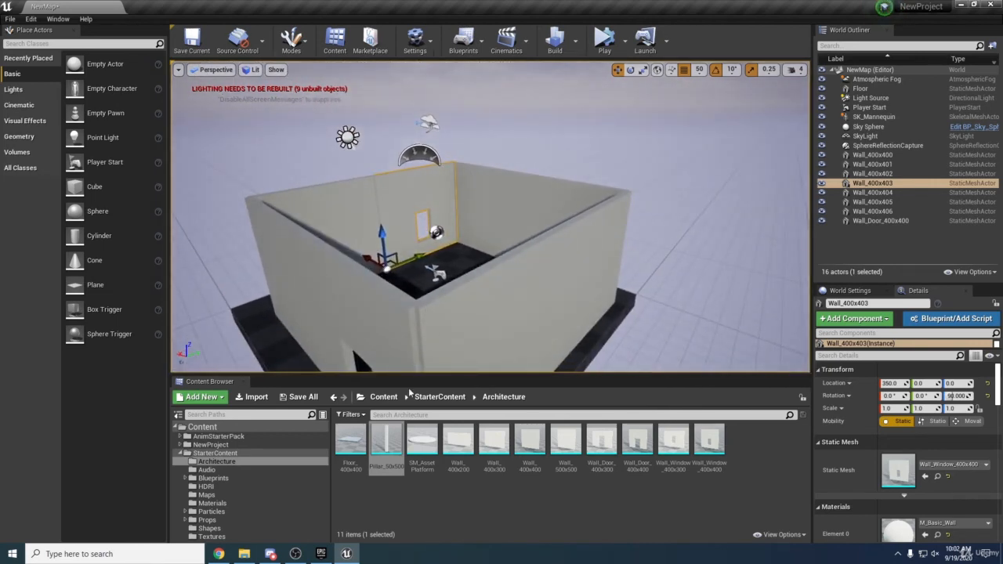